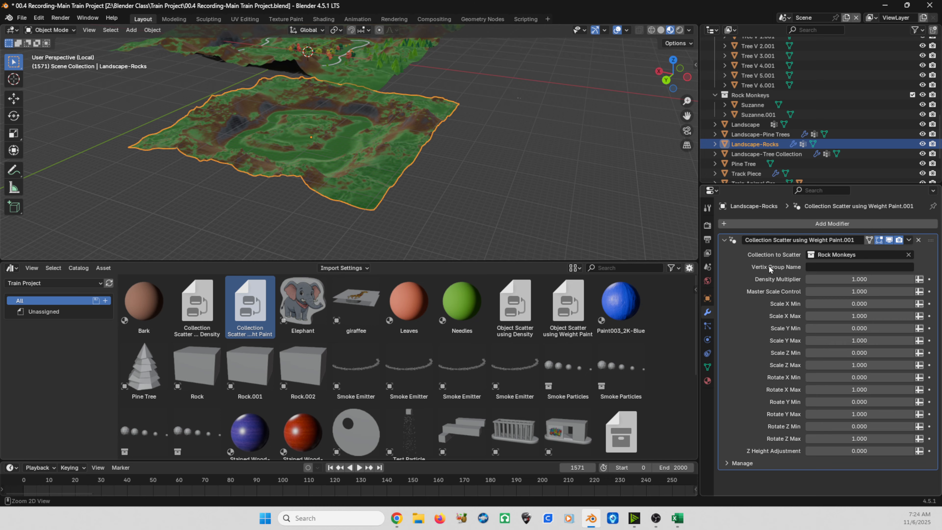
# - Enter Rocks as the vertex group name of the Landscape-Rocks scatter modifier, and snap the object to the 3D cursor
pyautogui.click(827, 267)
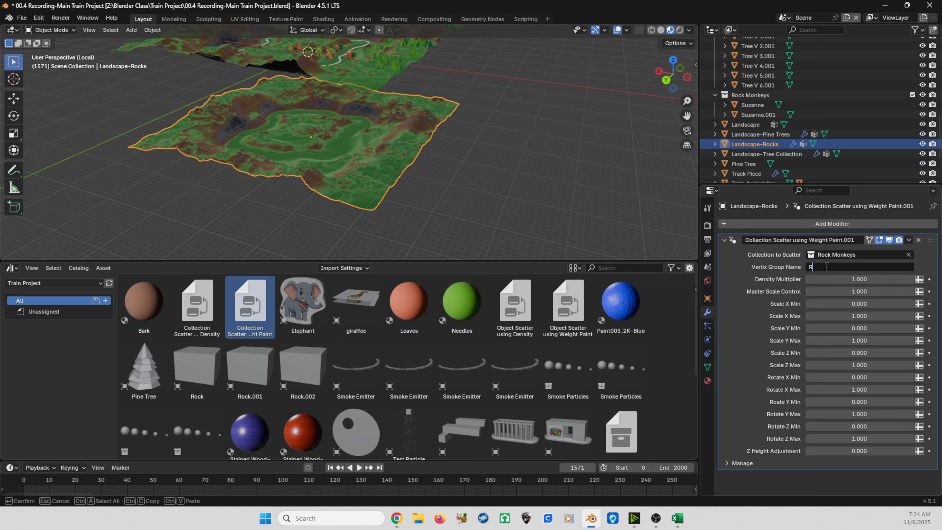
pyautogui.press('Return')
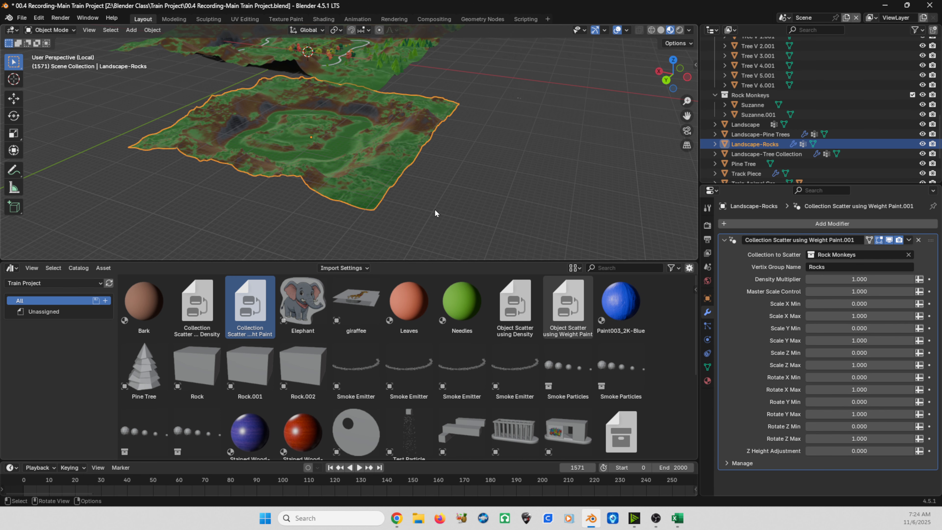
pyautogui.moveTo(328, 198); pyautogui.dragTo(330, 175, button='middle')
pyautogui.keyDown('shift'); pyautogui.moveTo(279, 143); pyautogui.dragTo(298, 200, button='middle'); pyautogui.keyUp('shift')
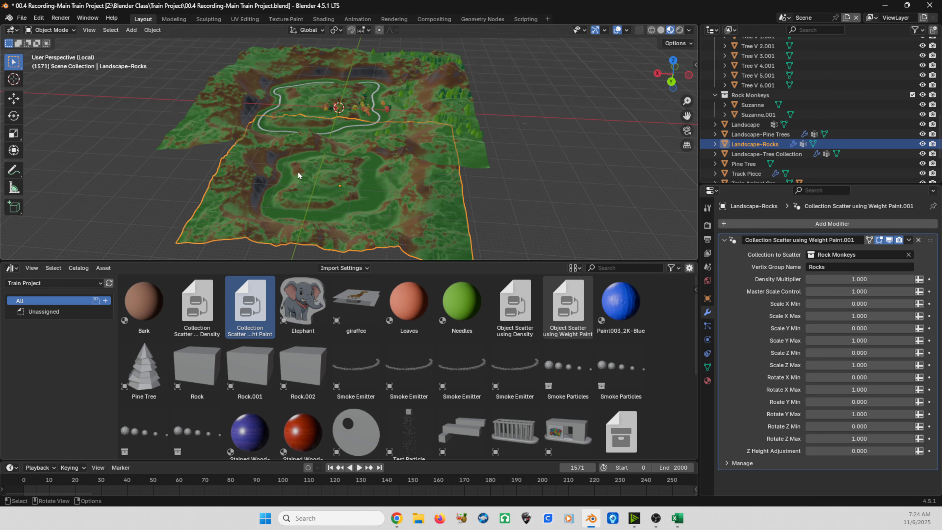
pyautogui.press('ctrl')
pyautogui.moveTo(265, 97); pyautogui.dragTo(335, 102, button='middle')
pyautogui.press('ctrl')
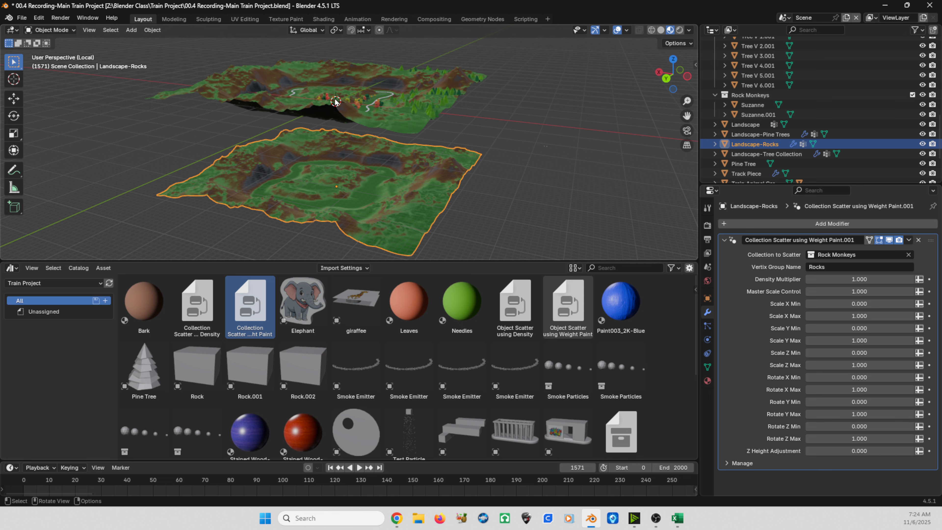
pyautogui.hotkey('shift', 's')
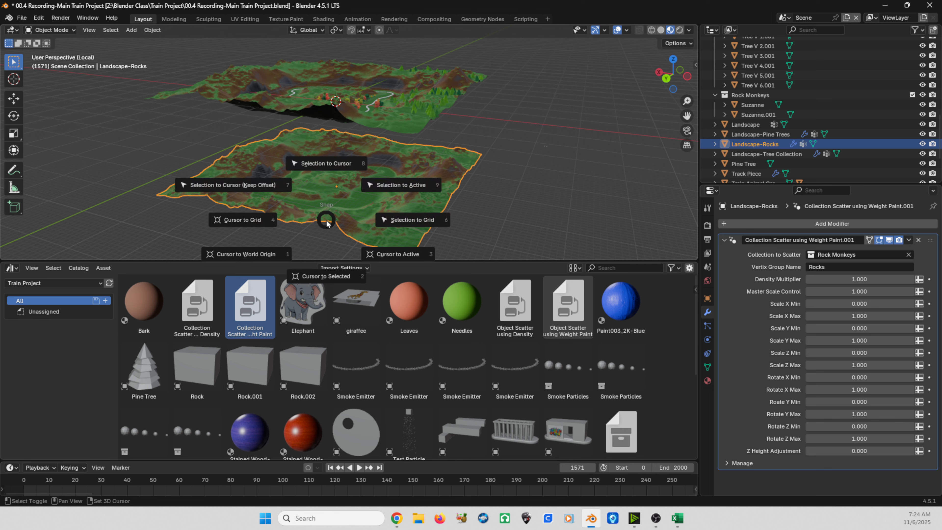
pyautogui.click(323, 163)
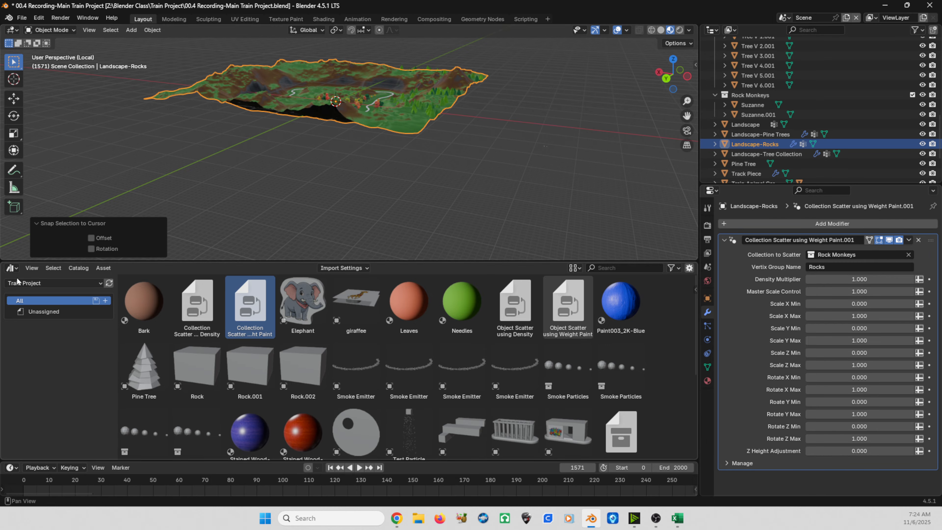
# - Remove the Join Geometry node in the Geometry Node Editor, linking the scattered instances directly to the Group Output
pyautogui.click(11, 270)
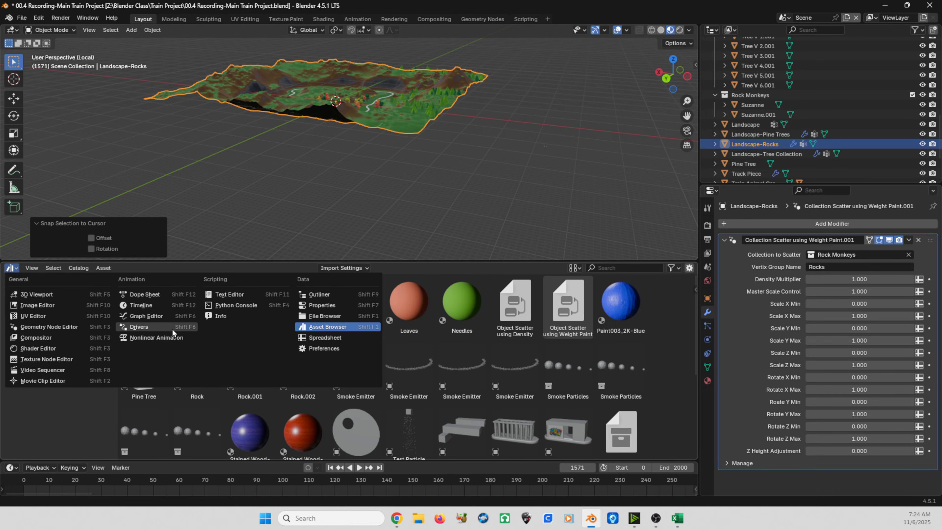
pyautogui.click(55, 326)
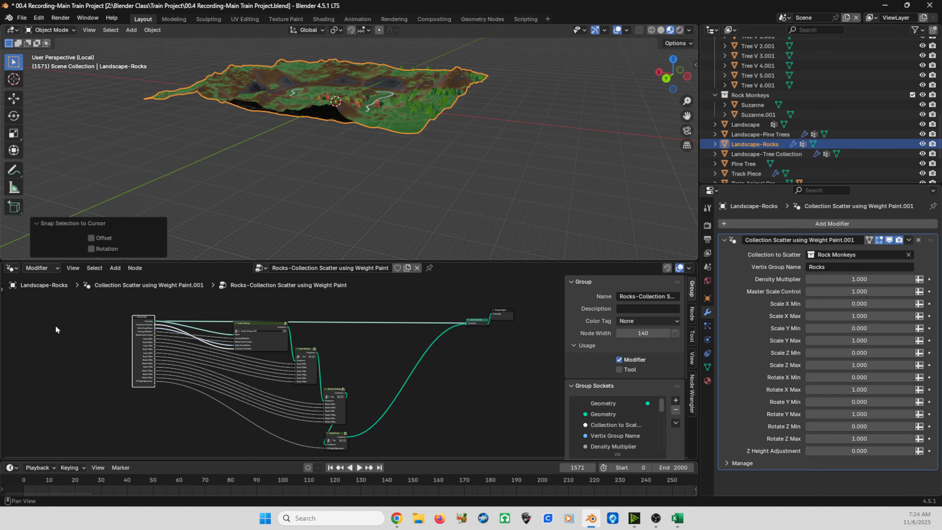
pyautogui.scroll(6, 214, 359)
pyautogui.scroll(6, 340, 321)
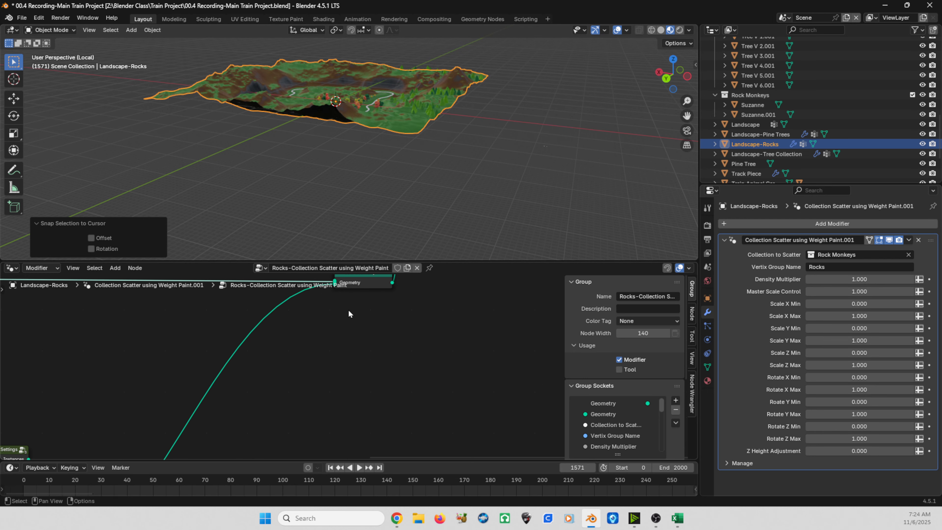
pyautogui.moveTo(348, 311); pyautogui.dragTo(388, 366, button='middle')
pyautogui.moveTo(396, 329); pyautogui.dragTo(435, 316)
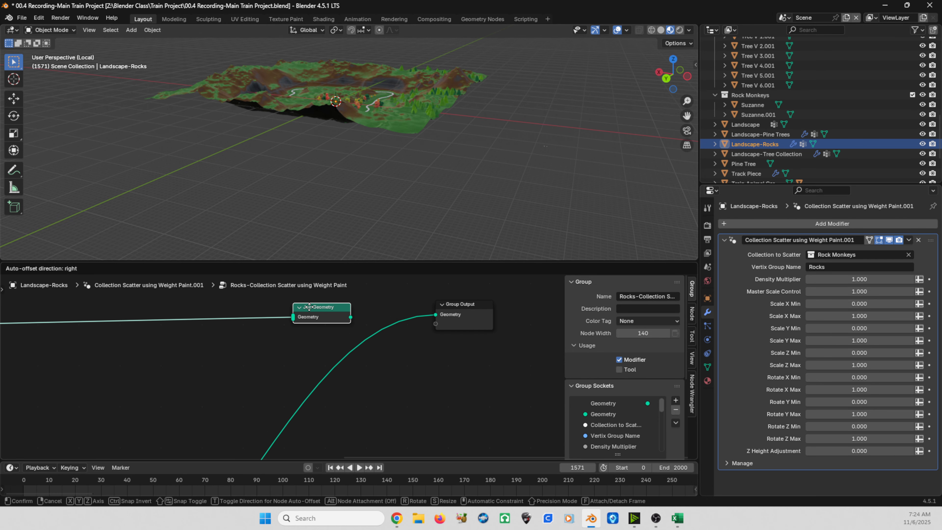
pyautogui.press('x')
# - Weight-paint the Rocks group on Landscape-Rocks in patches on both sides of the track, near the colourful trees
pyautogui.moveTo(245, 234); pyautogui.dragTo(287, 177, button='middle')
pyautogui.scroll(11, 286, 178)
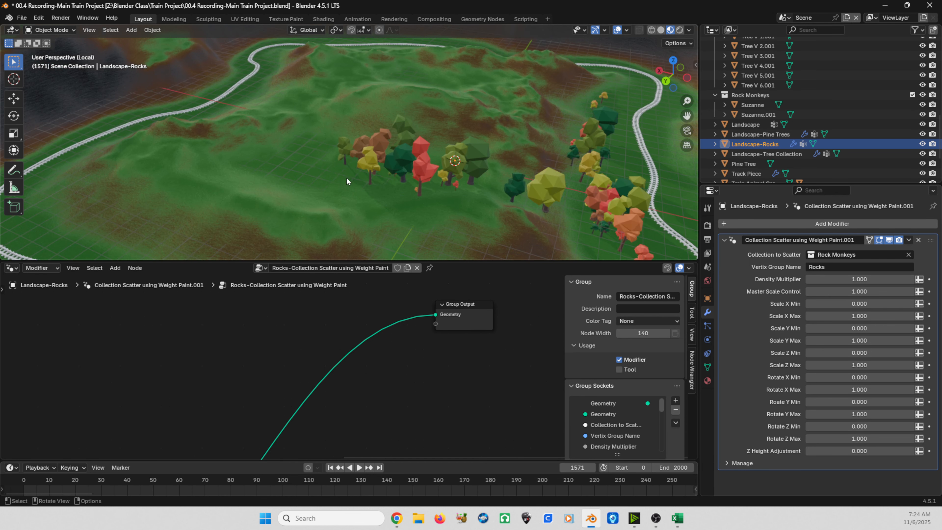
pyautogui.keyDown('shift'); pyautogui.moveTo(347, 181); pyautogui.dragTo(164, 137, button='middle'); pyautogui.keyUp('shift')
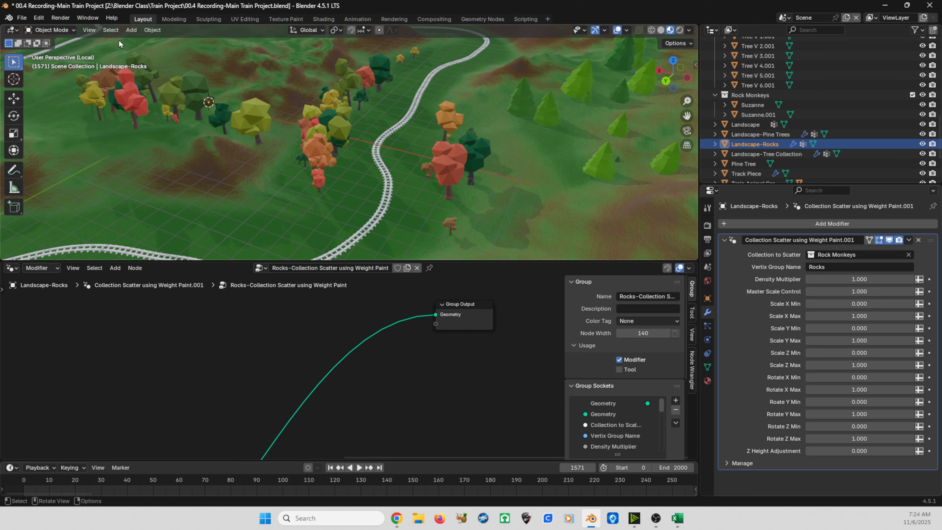
pyautogui.click(52, 29)
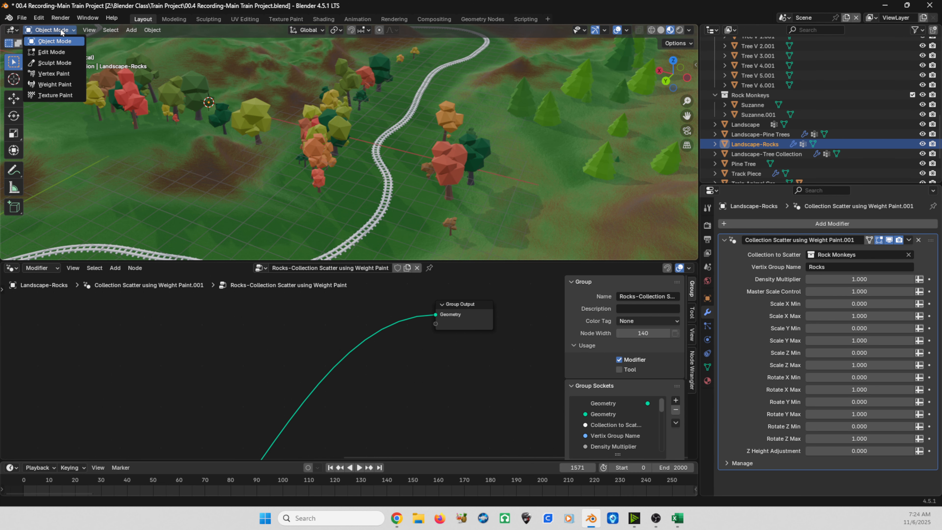
pyautogui.click(55, 84)
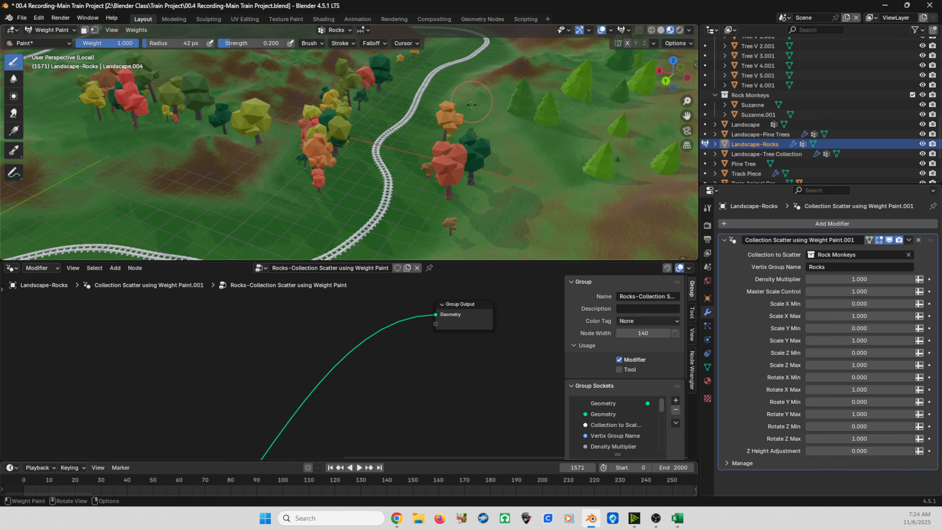
pyautogui.moveTo(472, 162); pyautogui.dragTo(481, 155)
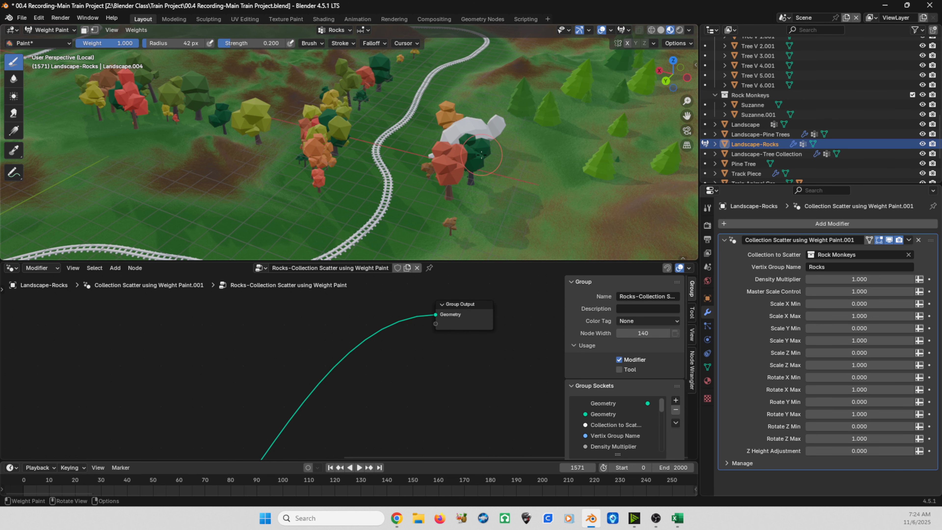
pyautogui.moveTo(460, 173); pyautogui.dragTo(462, 175, button='middle')
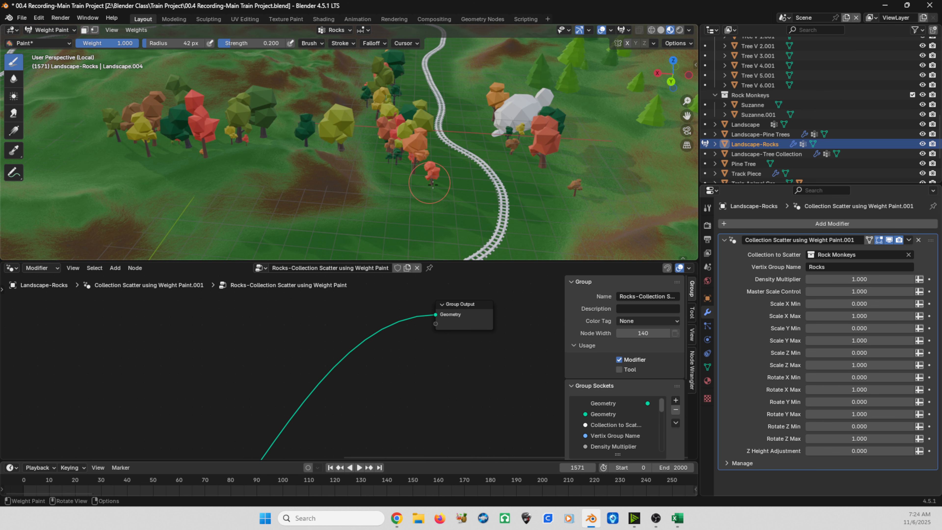
pyautogui.moveTo(433, 182); pyautogui.dragTo(444, 199)
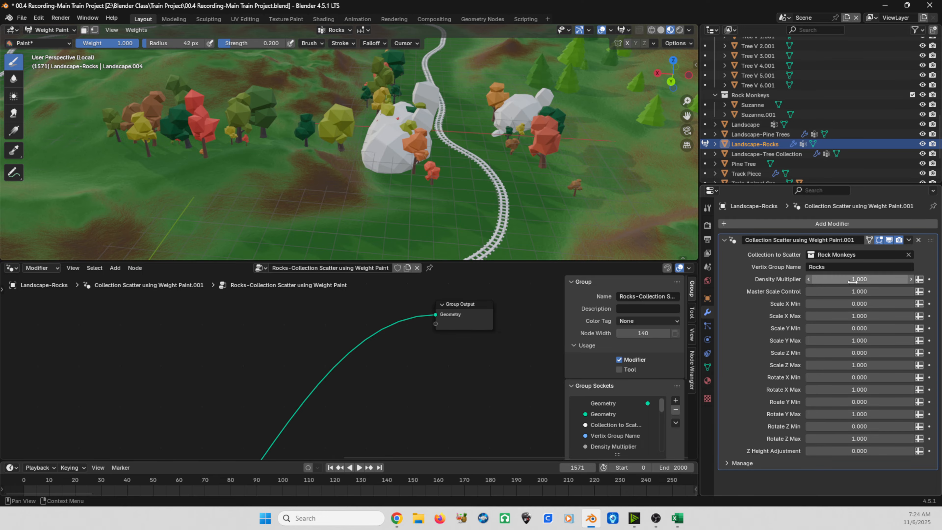
# - Set the scatter modifier's Master Scale Control to 0.1
pyautogui.moveTo(859, 291); pyautogui.dragTo(859, 291)
pyautogui.write('.1')
pyautogui.press('Return')
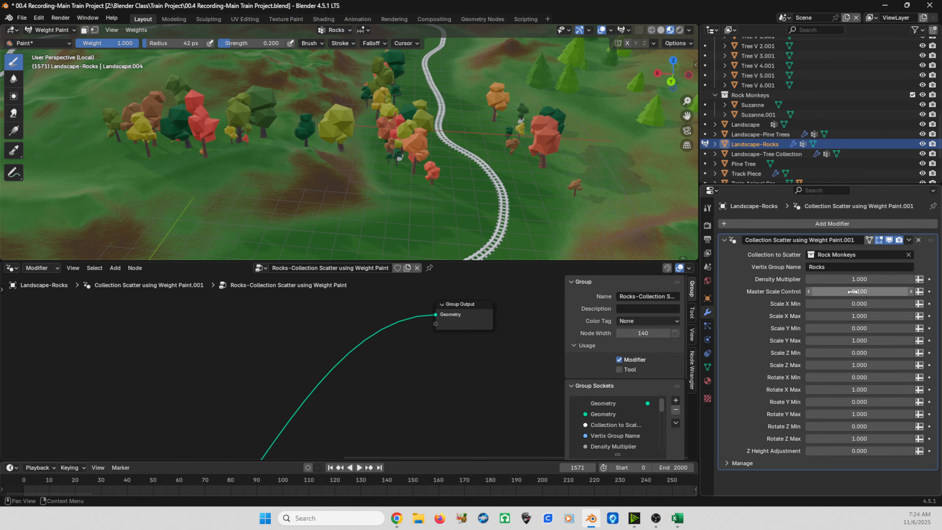
pyautogui.scroll(7, 595, 214)
pyautogui.scroll(-7, 595, 213)
pyautogui.moveTo(480, 230); pyautogui.dragTo(408, 194, button='middle')
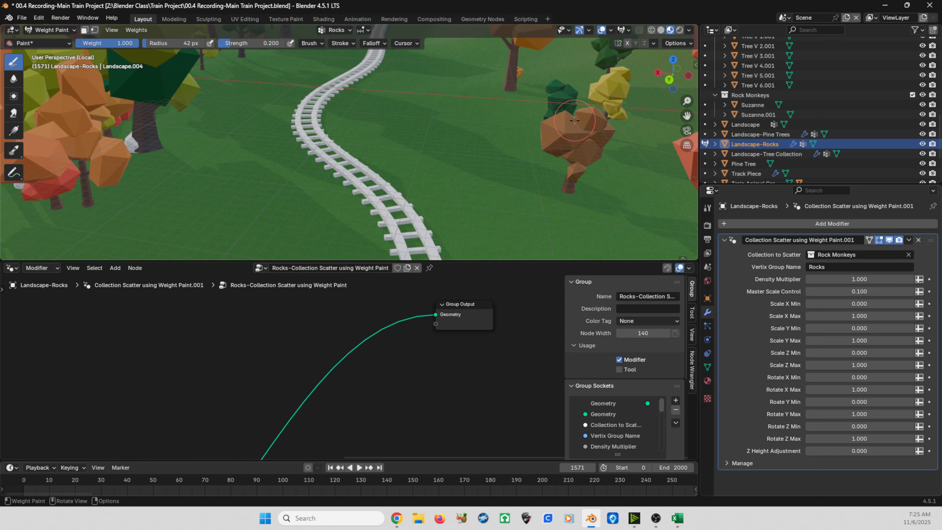
pyautogui.hotkey('ctrl', 'z')
pyautogui.hotkey('ctrl', 'shift', 'z')
pyautogui.scroll(-3, 171, 182)
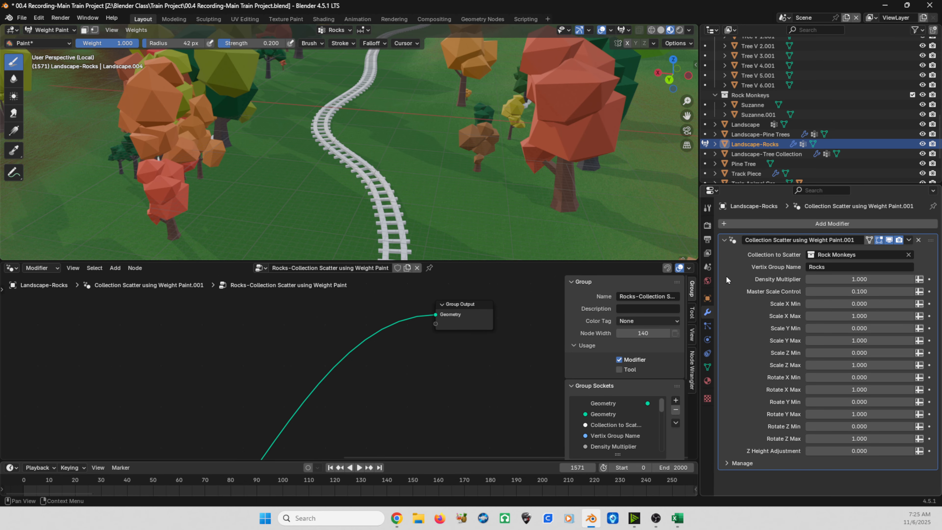
# - Set the scatter modifier's Density Multiplier to 20
pyautogui.click(851, 277)
pyautogui.write('20')
pyautogui.press('Return')
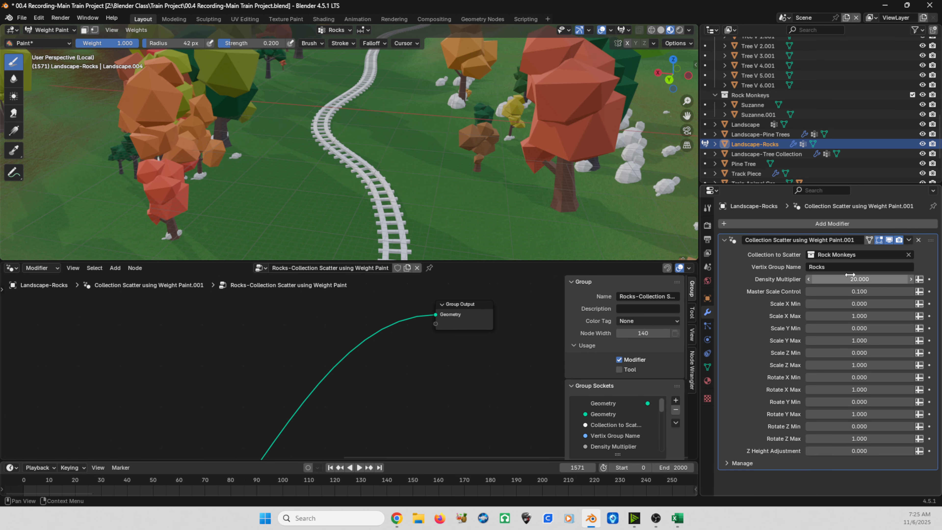
# - Set the scatter modifier's Rotate X Max, Rotate Y Max and Rotate Z Max to 360
pyautogui.moveTo(512, 174); pyautogui.dragTo(530, 194, button='middle')
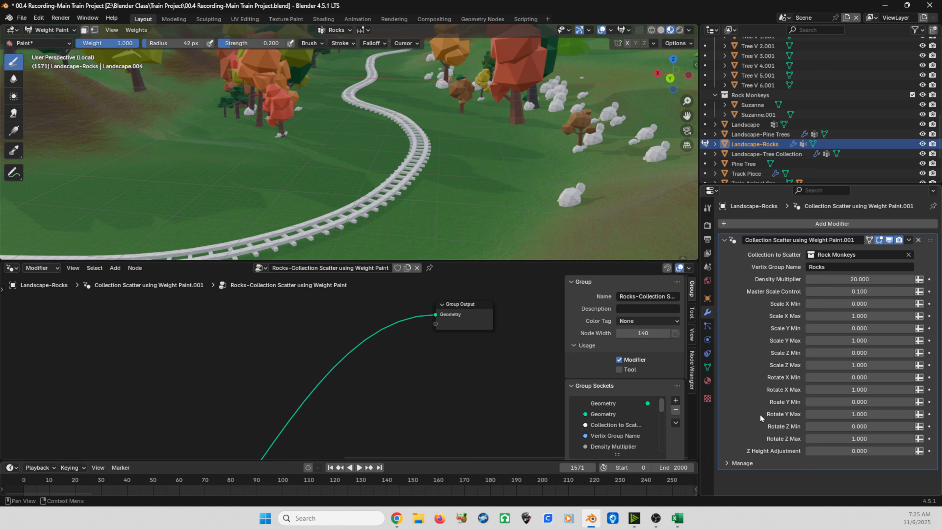
pyautogui.click(848, 440)
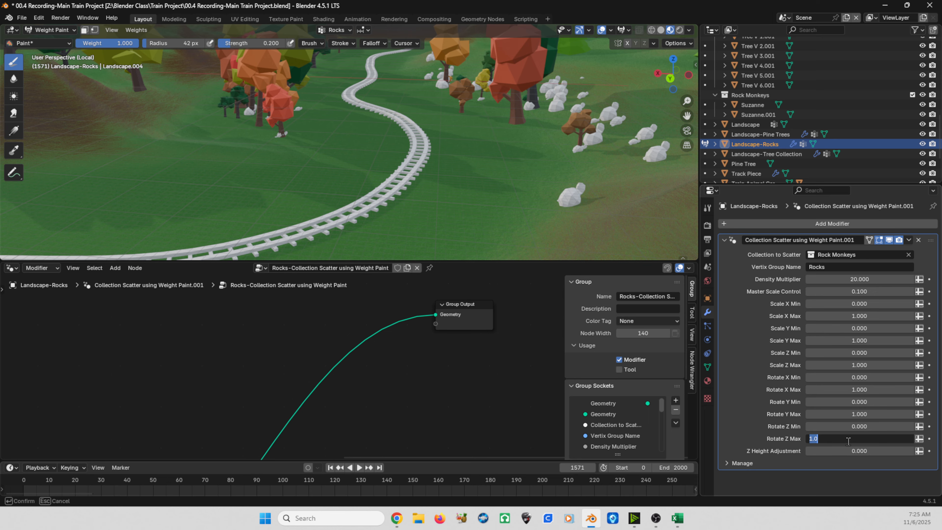
pyautogui.press('Return')
pyautogui.click(860, 415)
pyautogui.write('360')
pyautogui.press('Return')
pyautogui.click(859, 390)
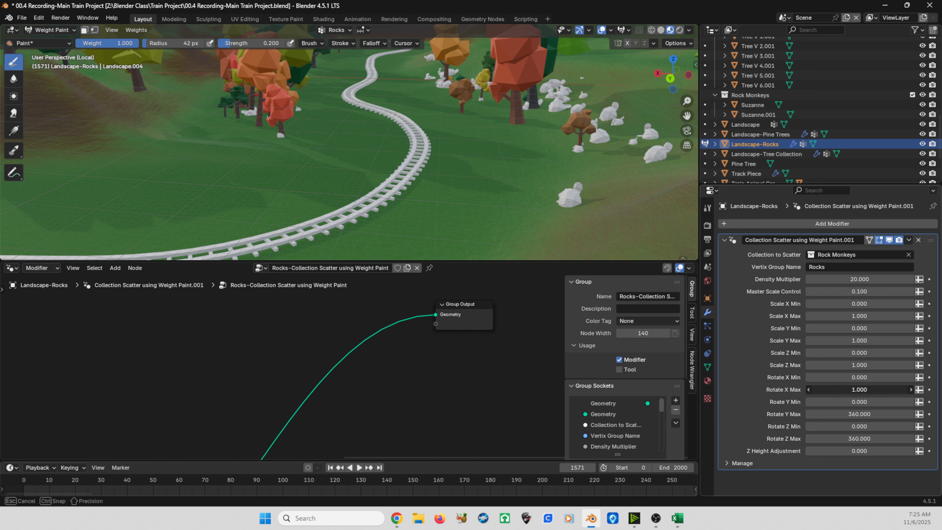
pyautogui.write('360')
pyautogui.press('Return')
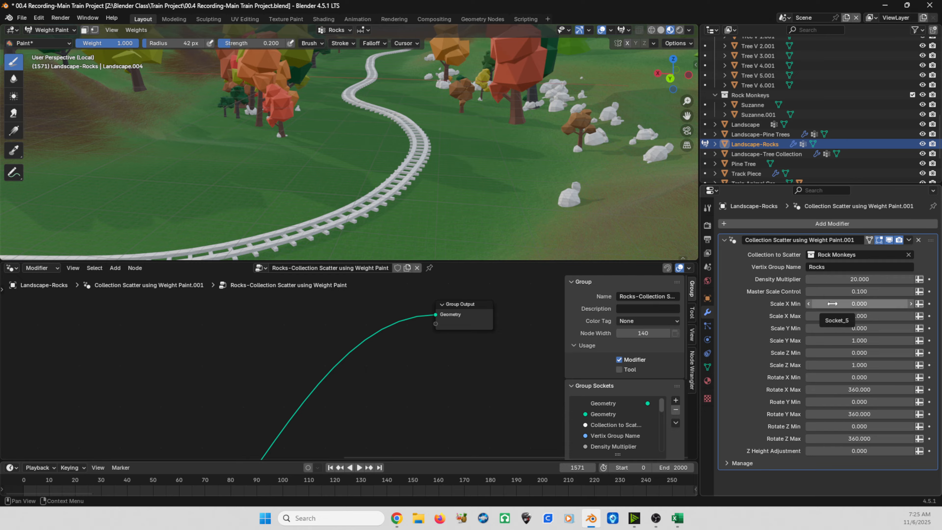
# - Set the scatter modifier's Scale X Max, Scale Y Max and Scale Z Max to 2
pyautogui.click(842, 312)
pyautogui.write('2')
pyautogui.press('Return')
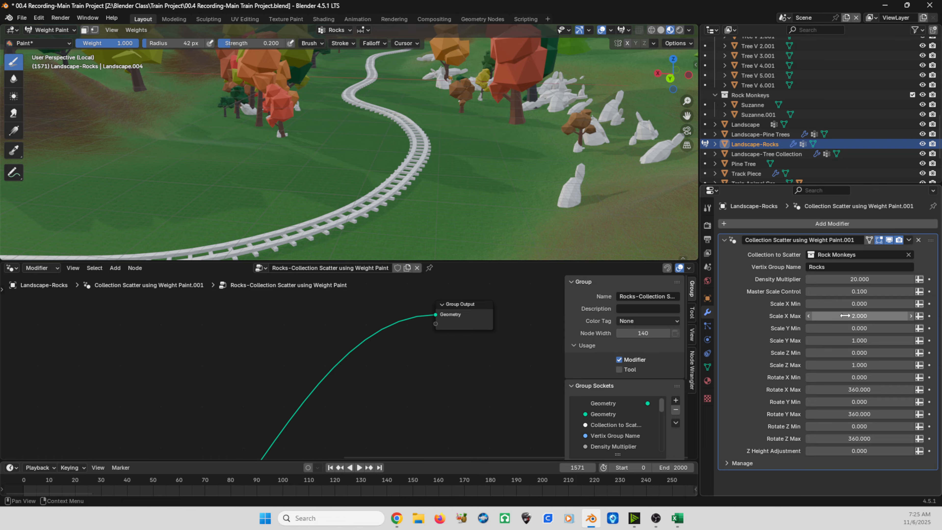
pyautogui.click(853, 340)
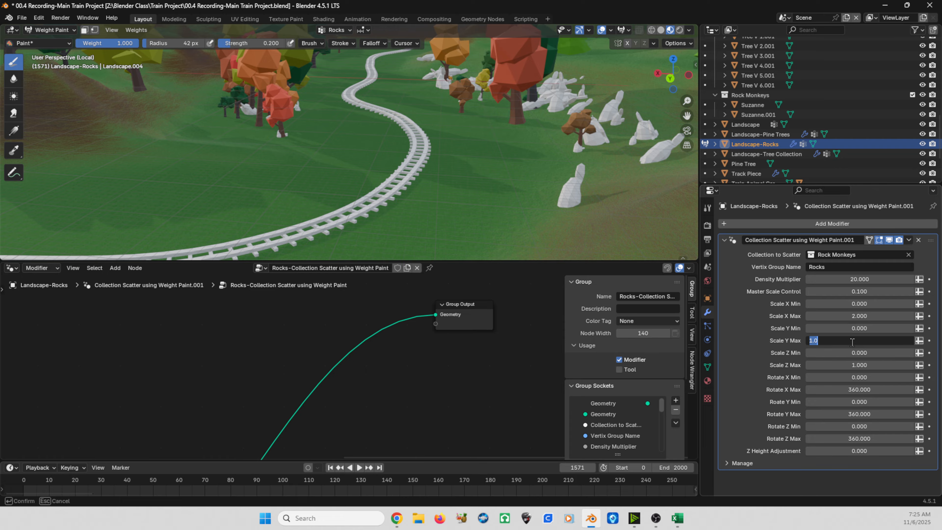
pyautogui.write('2')
pyautogui.press('Return')
pyautogui.click(853, 365)
pyautogui.write('2')
pyautogui.press('Return')
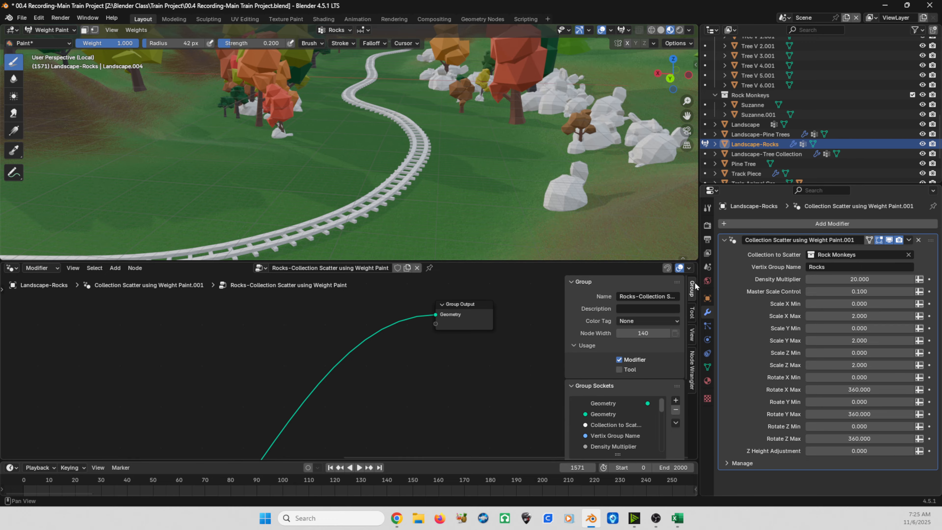
# - Reduce the scatter modifier's Master Scale Control to 0.03 and check the size of the scattered rocks
pyautogui.moveTo(862, 291); pyautogui.dragTo(844, 291)
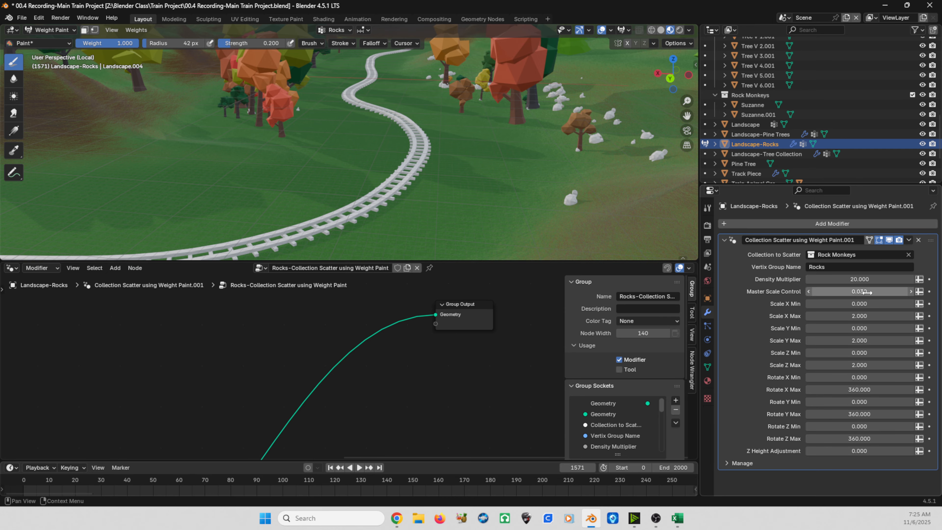
pyautogui.scroll(6, 503, 181)
pyautogui.scroll(-7, 503, 181)
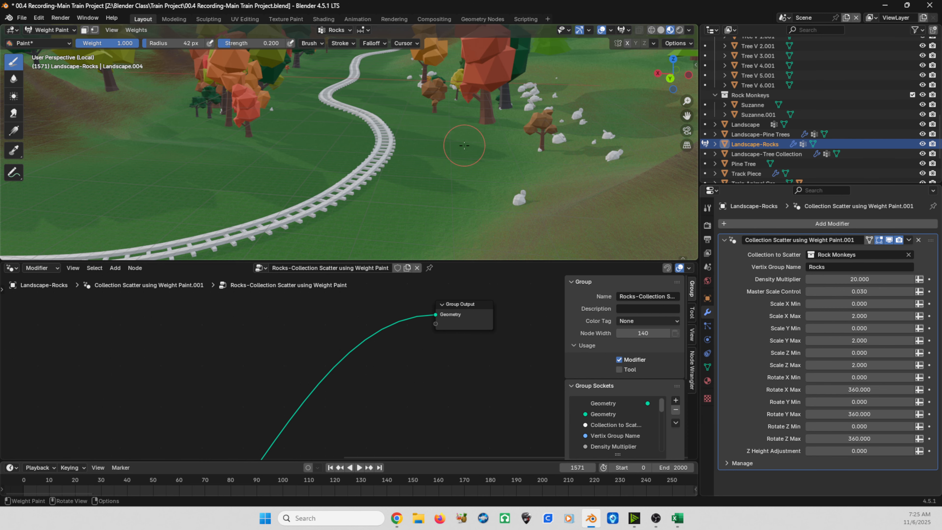
pyautogui.scroll(-4, 464, 145)
pyautogui.scroll(5, 250, 155)
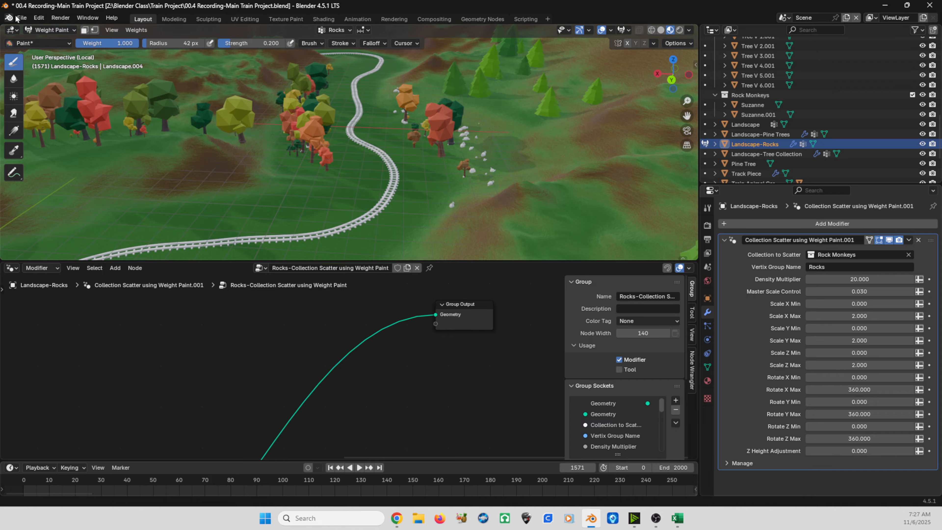
# - Return Landscape-Rocks from Weight Paint to Object Mode and view the whole scene
pyautogui.click(44, 30)
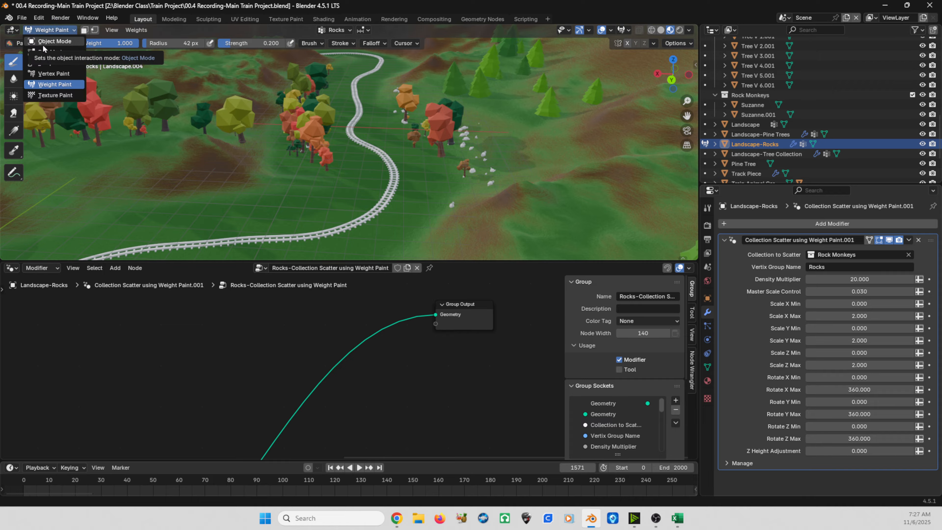
pyautogui.click(42, 43)
pyautogui.scroll(-3, 273, 145)
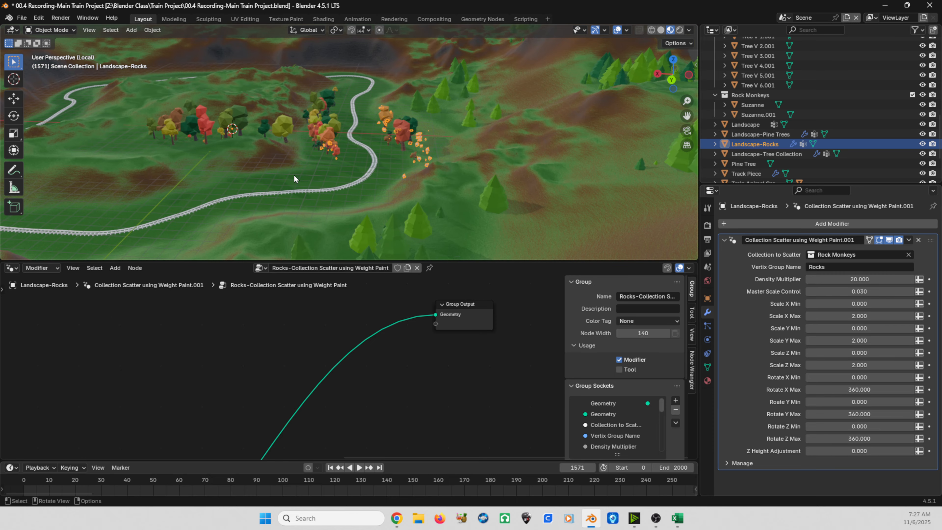
pyautogui.moveTo(294, 175); pyautogui.dragTo(259, 172, button='middle')
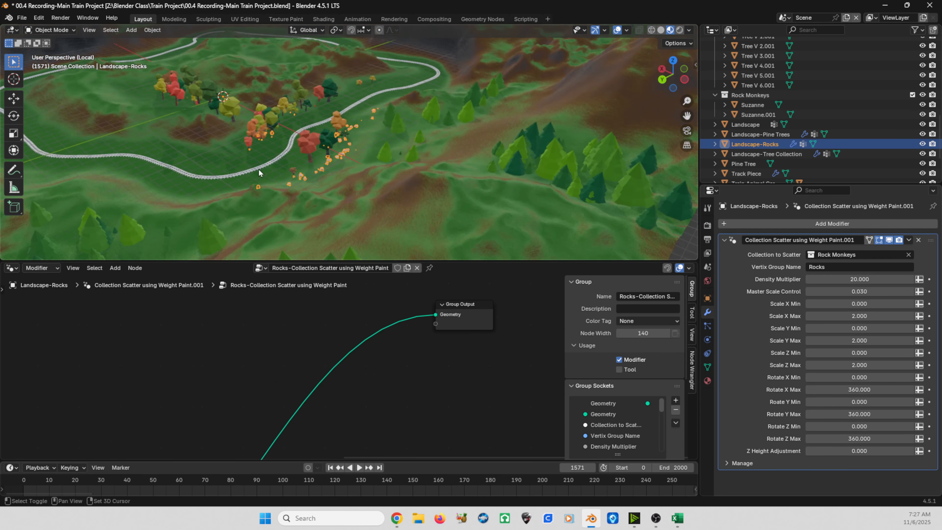
pyautogui.scroll(-4, 270, 163)
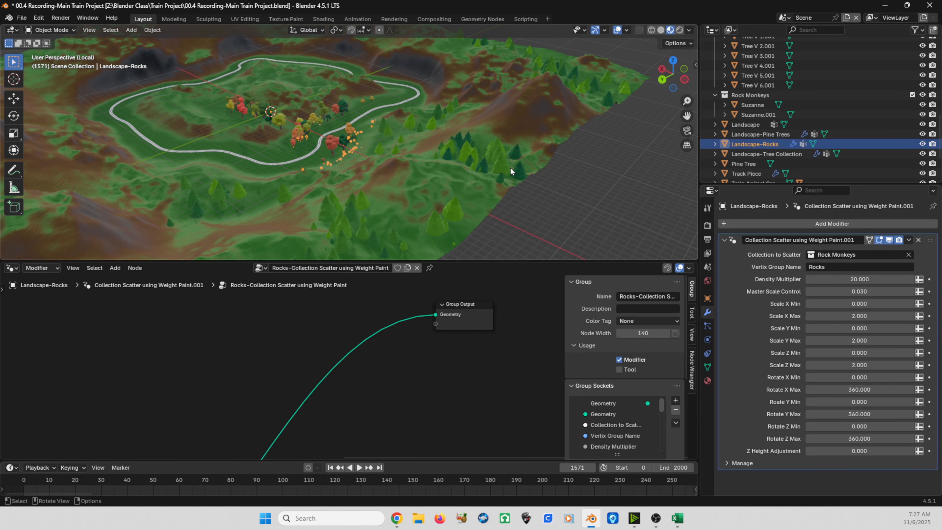
# - Select Landscape-Tree Collection and exit local view to show the full train scene
pyautogui.scroll(2, 782, 110)
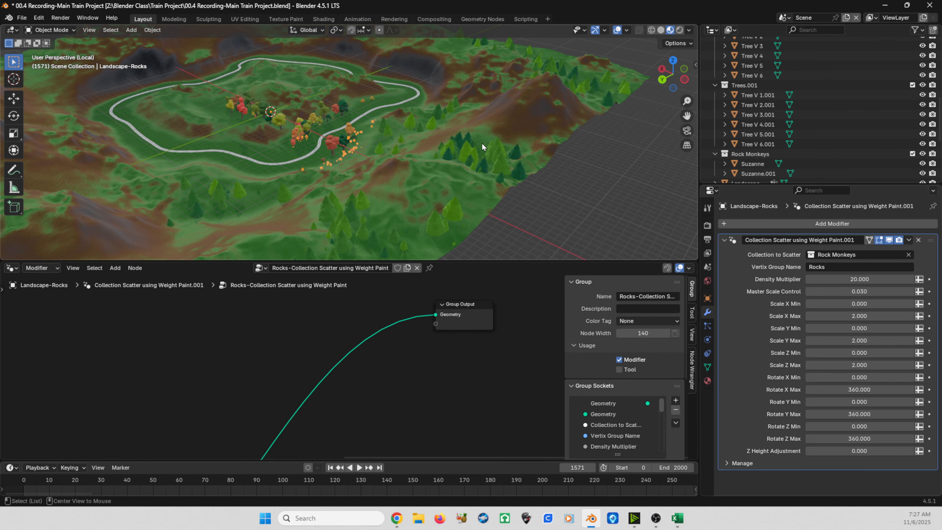
pyautogui.click(331, 134)
pyautogui.scroll(-5, 435, 146)
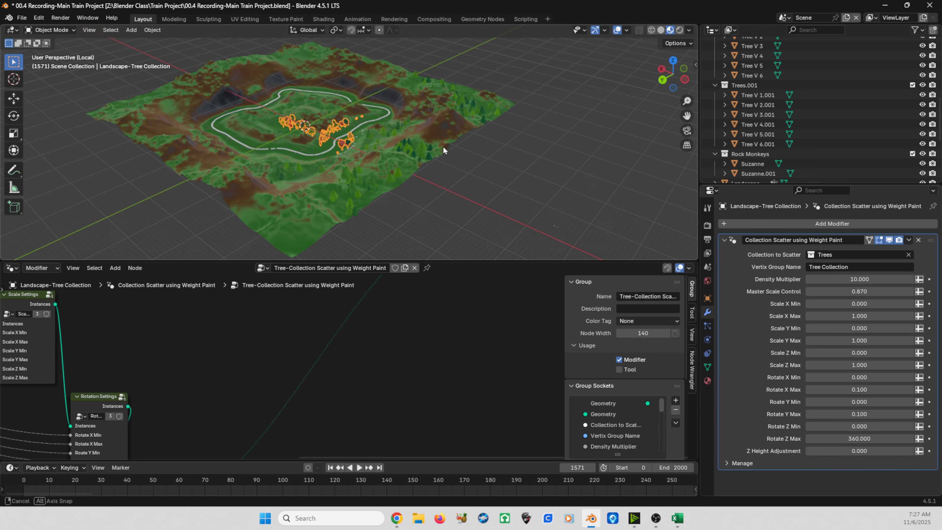
pyautogui.press('KP_Divide')
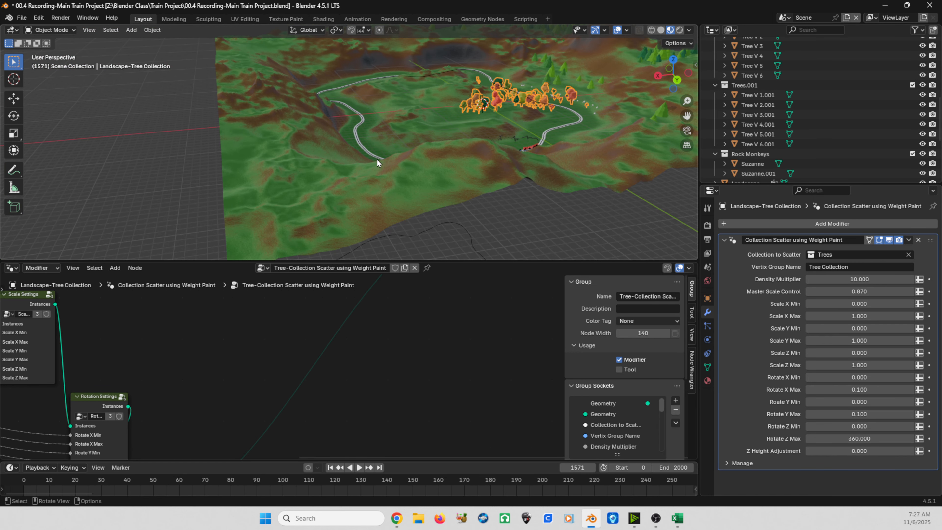
pyautogui.moveTo(377, 159)
pyautogui.mouseDown(button='middle')
pyautogui.moveTo(349, 154)
pyautogui.moveTo(368, 160)
pyautogui.moveTo(359, 159)
pyautogui.mouseUp(button='middle')
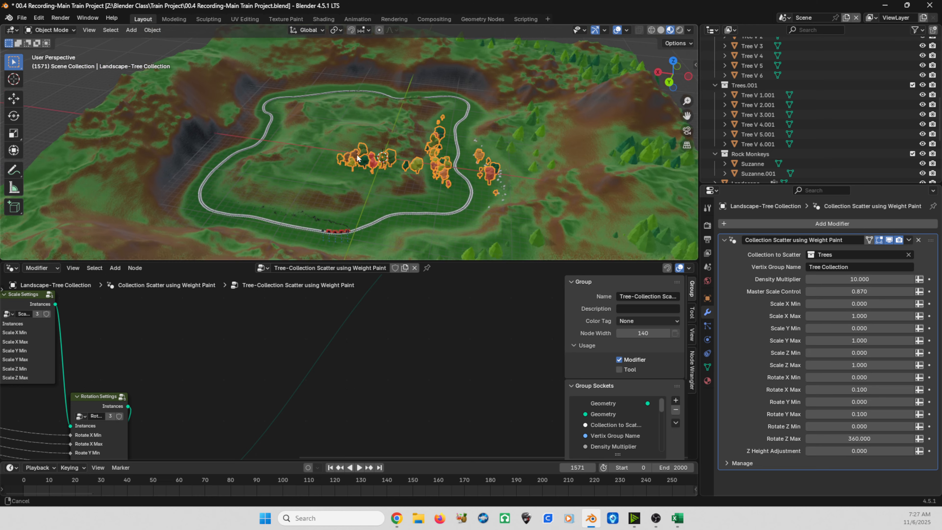
pyautogui.scroll(3, 368, 149)
# - Play the animation and inspect the train's run around the track past the scattered trees and rocks
pyautogui.press('space')
pyautogui.scroll(4, 361, 163)
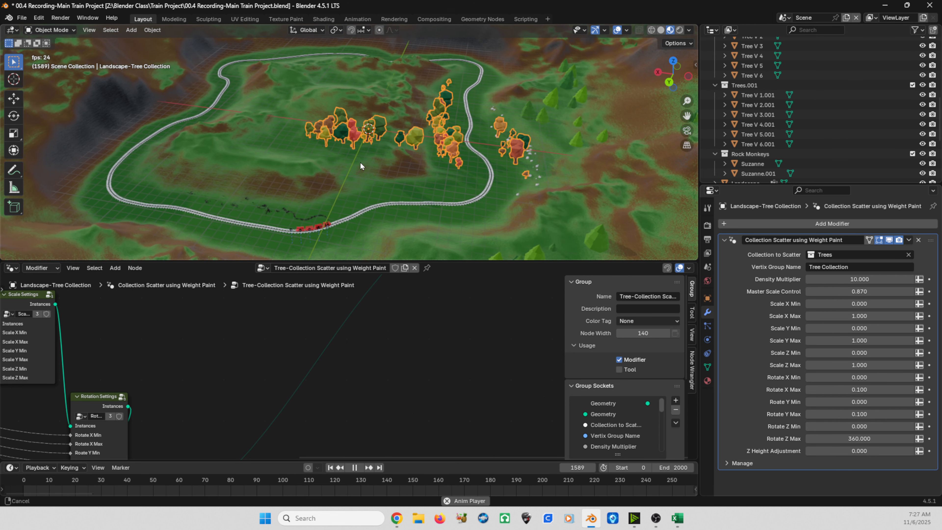
pyautogui.scroll(-4, 353, 152)
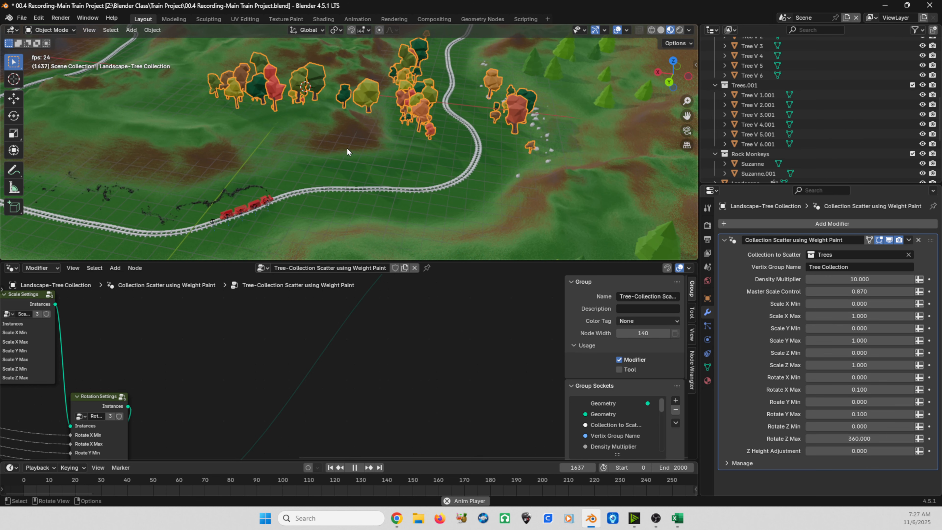
pyautogui.moveTo(347, 148); pyautogui.dragTo(316, 148, button='middle')
pyautogui.scroll(2, 298, 145)
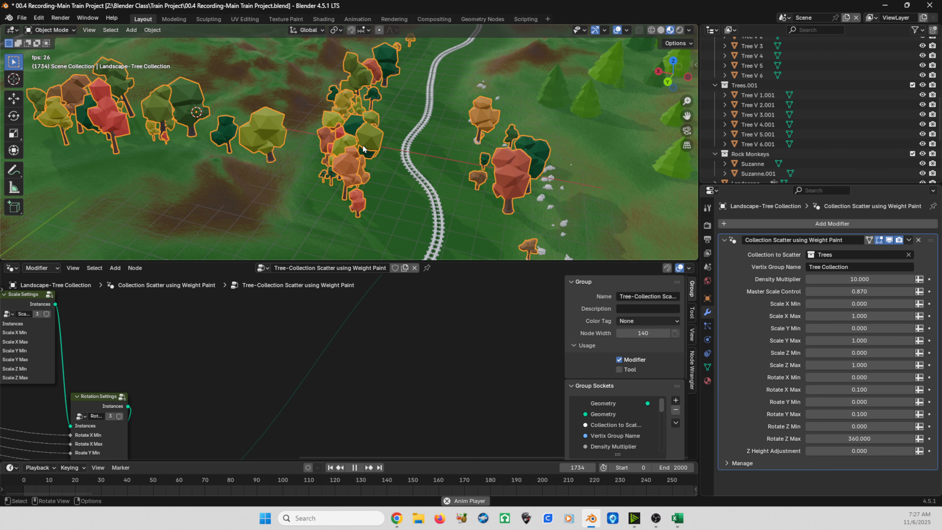
pyautogui.scroll(-3, 385, 146)
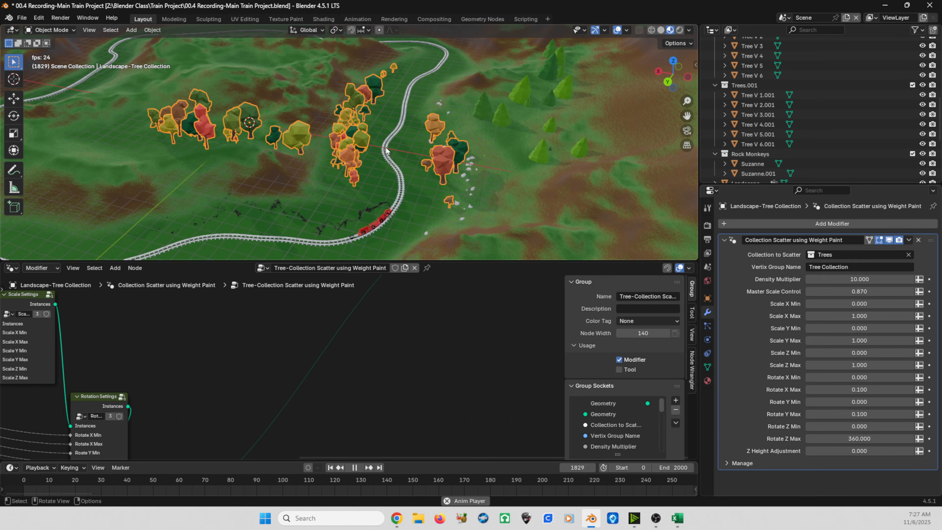
pyautogui.scroll(2, 392, 152)
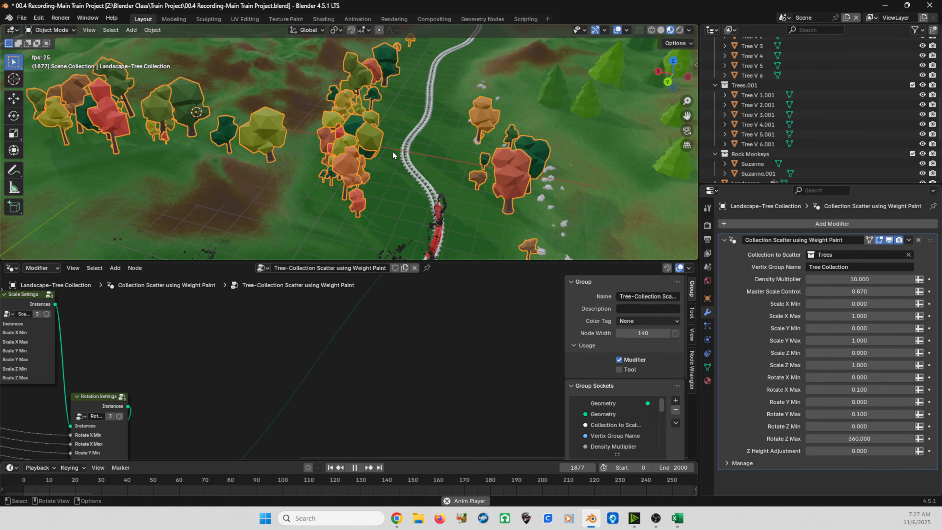
# - Select the Track Piece object and stop the animation playback with the track in close view
pyautogui.click(425, 122)
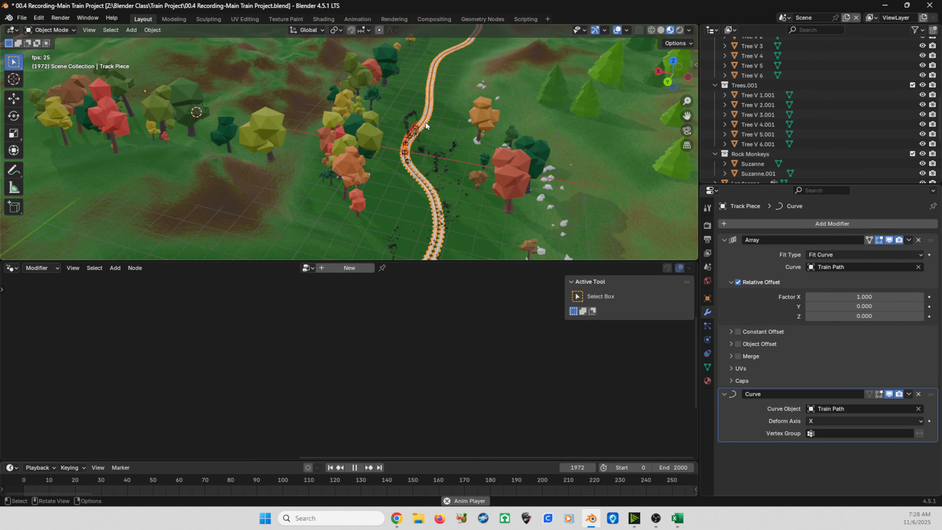
pyautogui.moveTo(444, 195); pyautogui.dragTo(420, 178, button='middle')
pyautogui.press('ctrl')
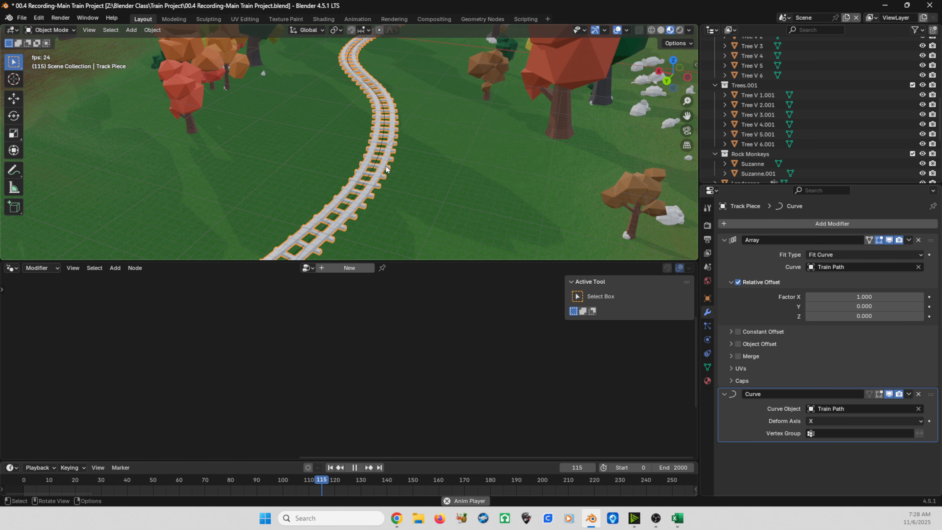
pyautogui.click(355, 468)
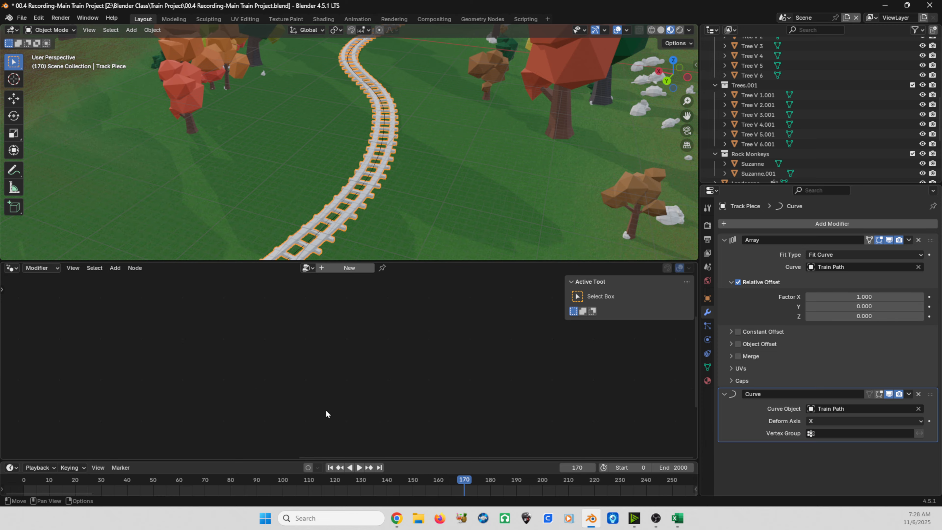
# - Change the node area to the Shader Editor and create a new material for Track Piece
pyautogui.click(11, 268)
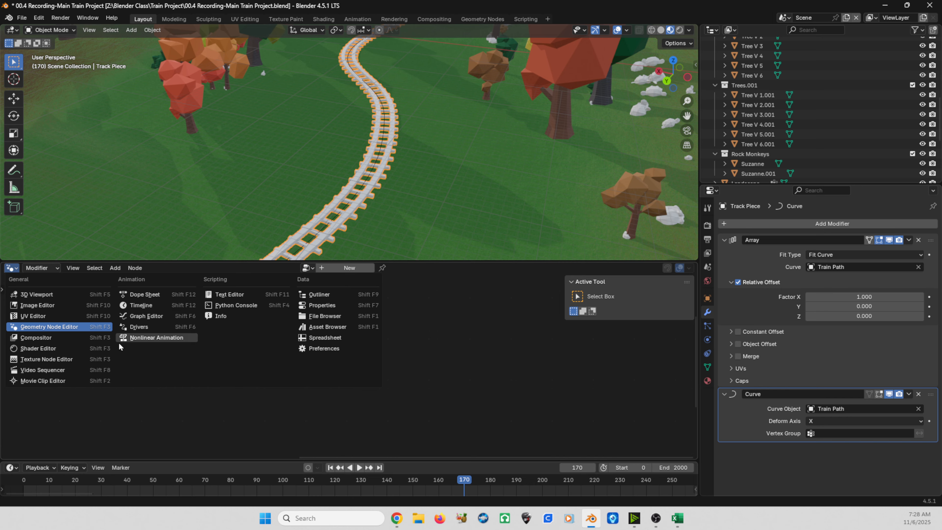
pyautogui.click(71, 348)
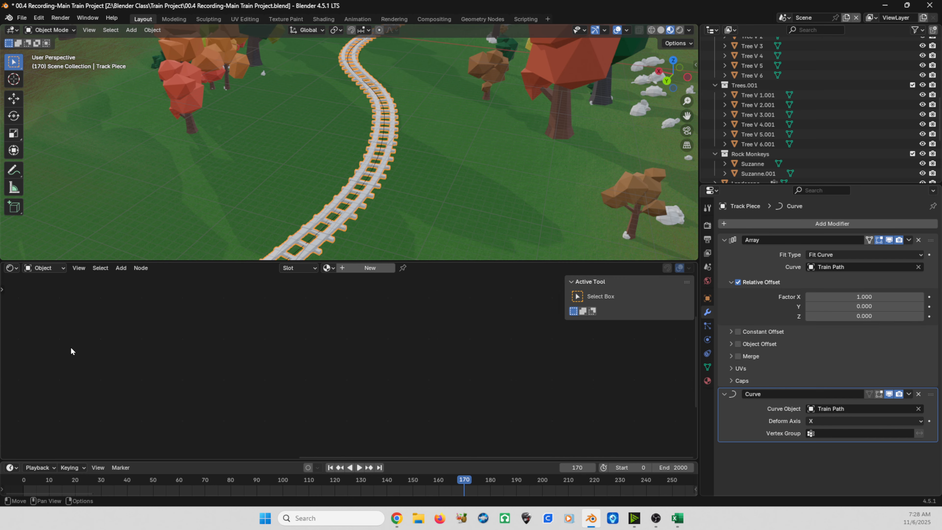
pyautogui.click(358, 270)
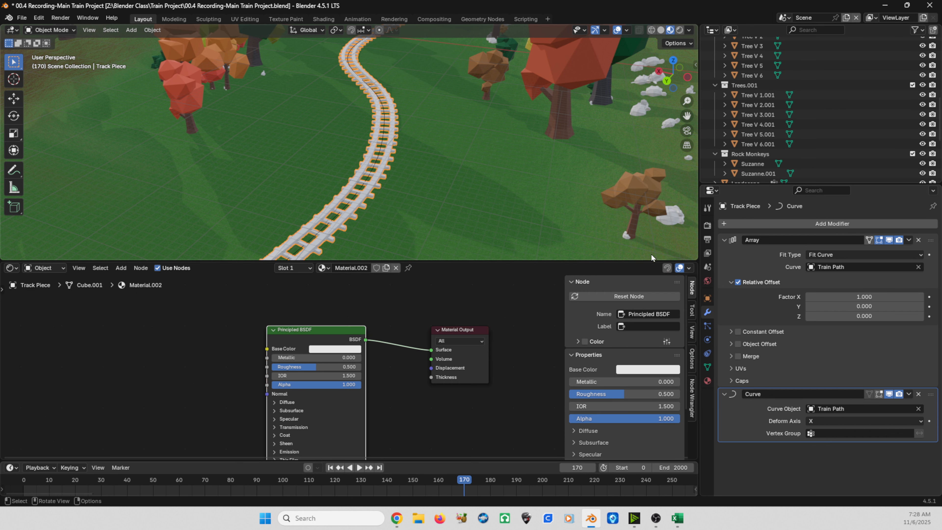
# - Change the node area to the Asset Browser and browse the Train Project library for a wood material
pyautogui.click(13, 269)
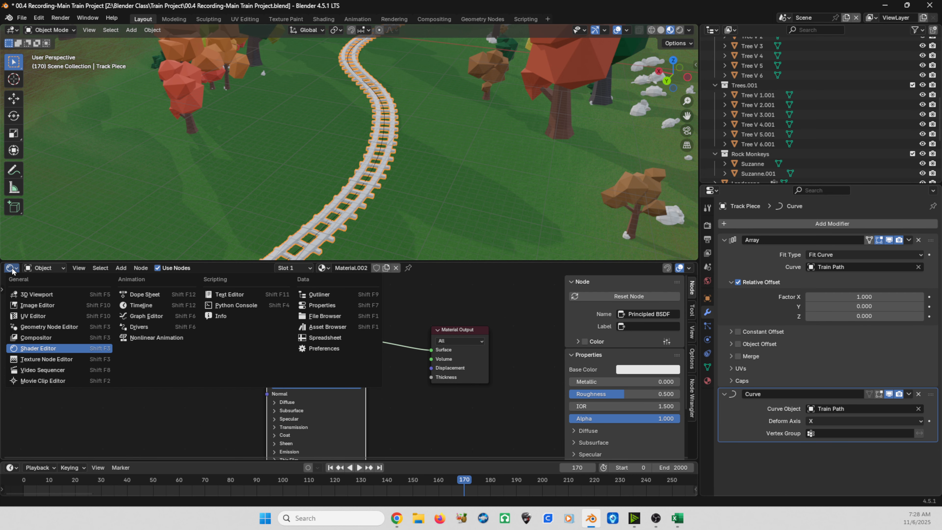
pyautogui.click(324, 327)
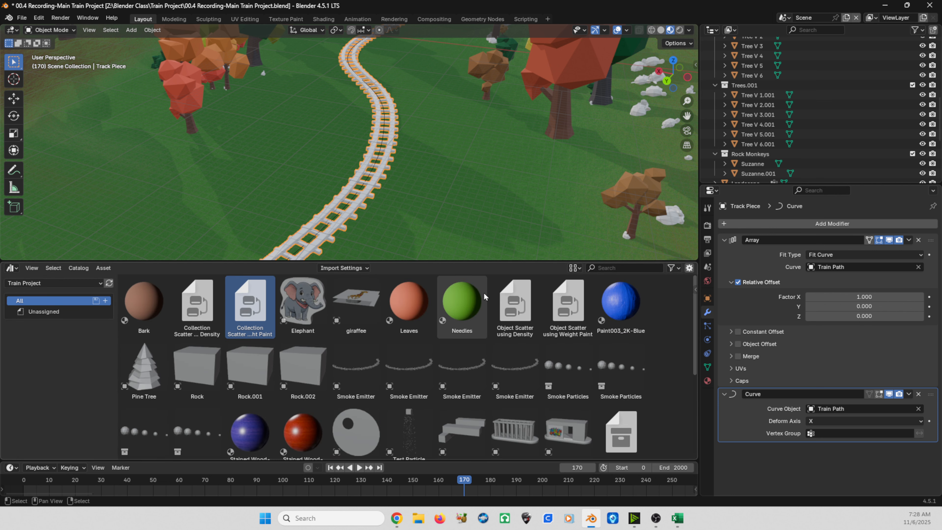
pyautogui.scroll(-3, 319, 390)
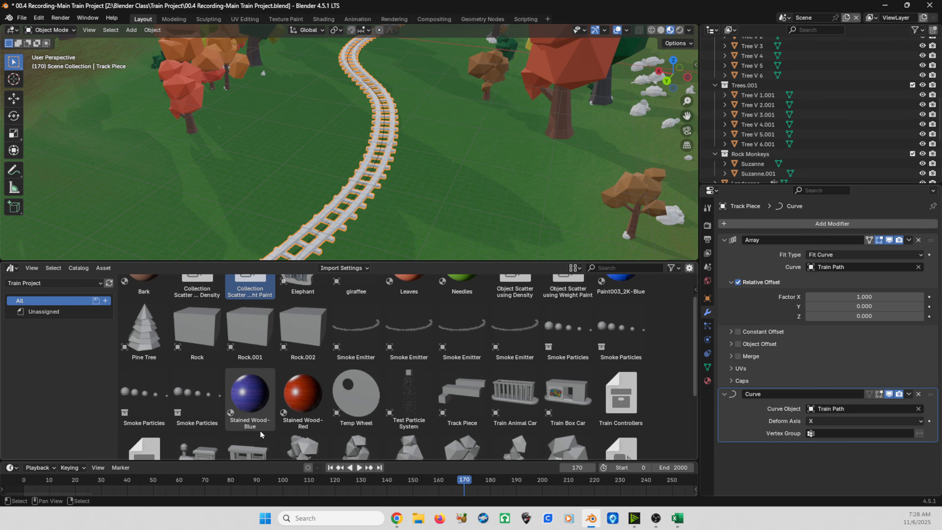
pyautogui.scroll(-4, 253, 428)
pyautogui.scroll(3, 252, 427)
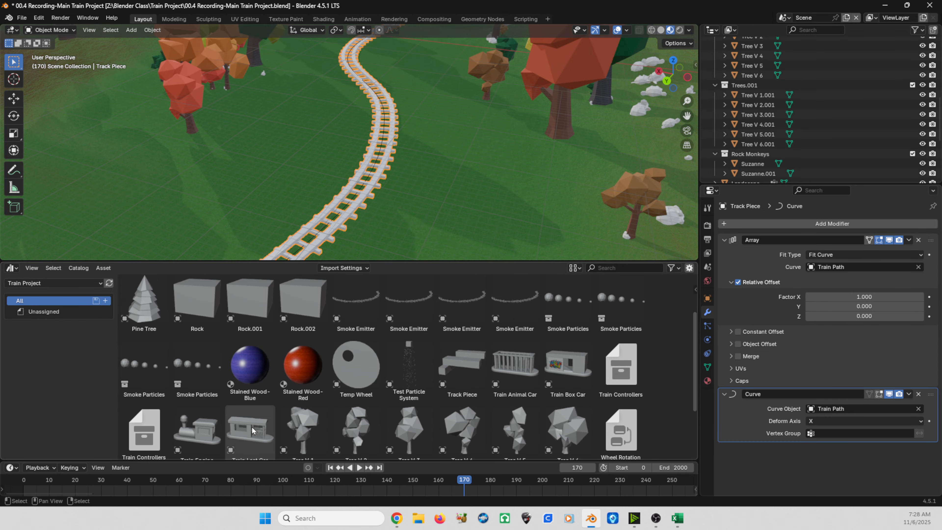
# - Try the Stained Wood-Red material from the asset library on the track
pyautogui.moveTo(301, 364); pyautogui.dragTo(328, 236)
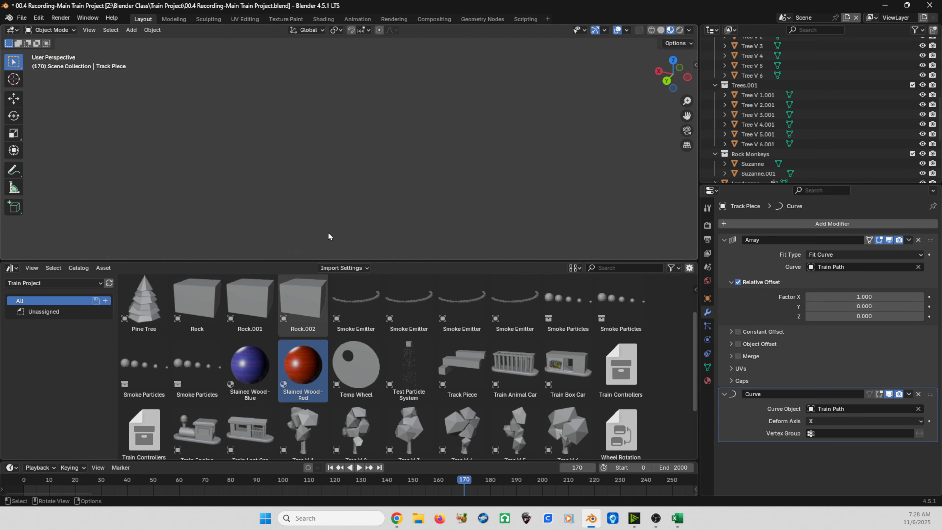
pyautogui.scroll(-4, 327, 232)
pyautogui.scroll(8, 323, 234)
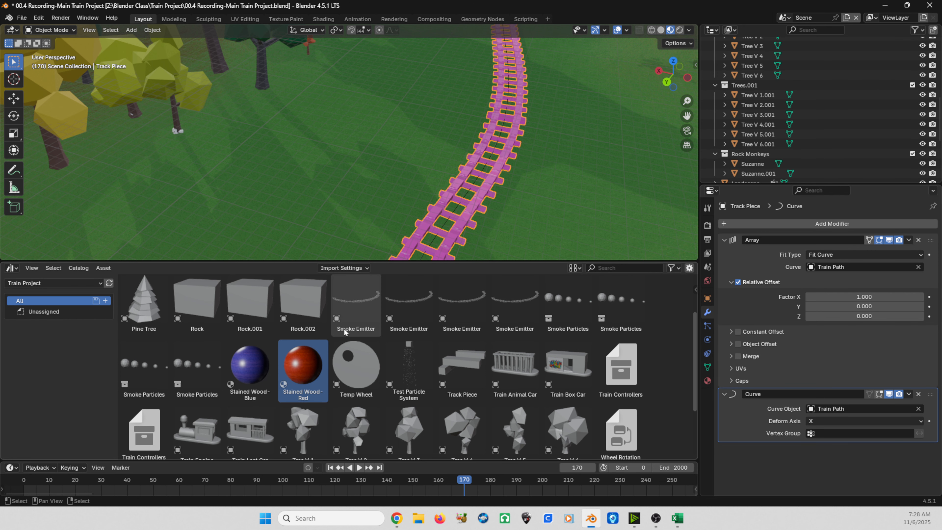
# - Apply the Bark material from the Train Project library to the track and inspect it up close
pyautogui.scroll(-6, 466, 188)
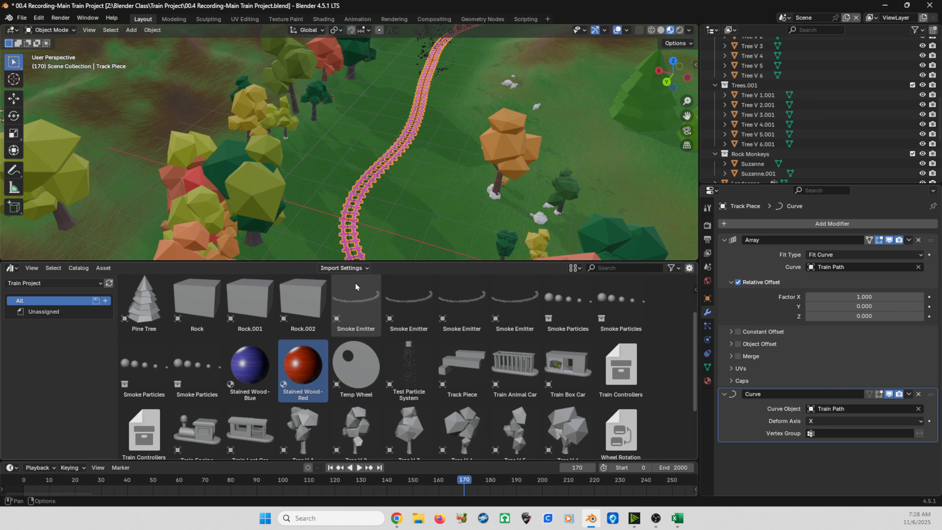
pyautogui.scroll(-2, 303, 344)
pyautogui.scroll(5, 192, 326)
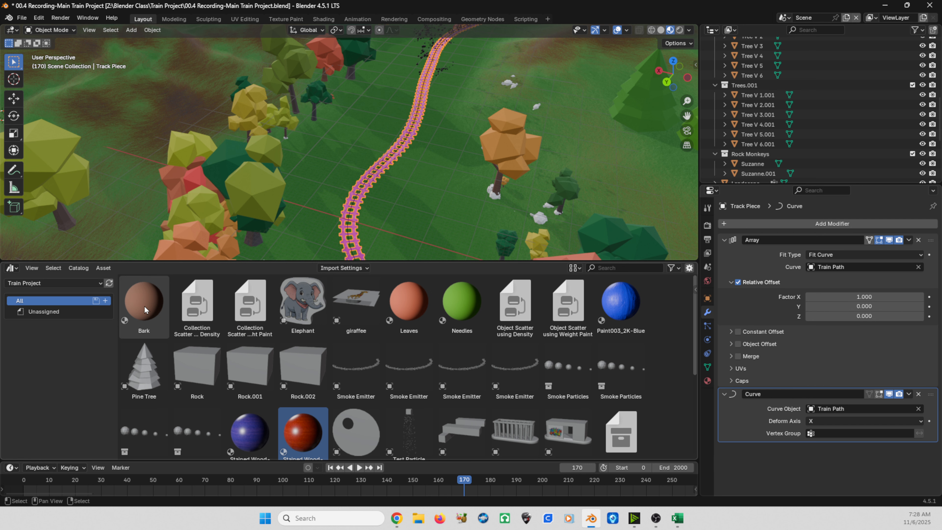
pyautogui.moveTo(147, 320); pyautogui.dragTo(349, 232)
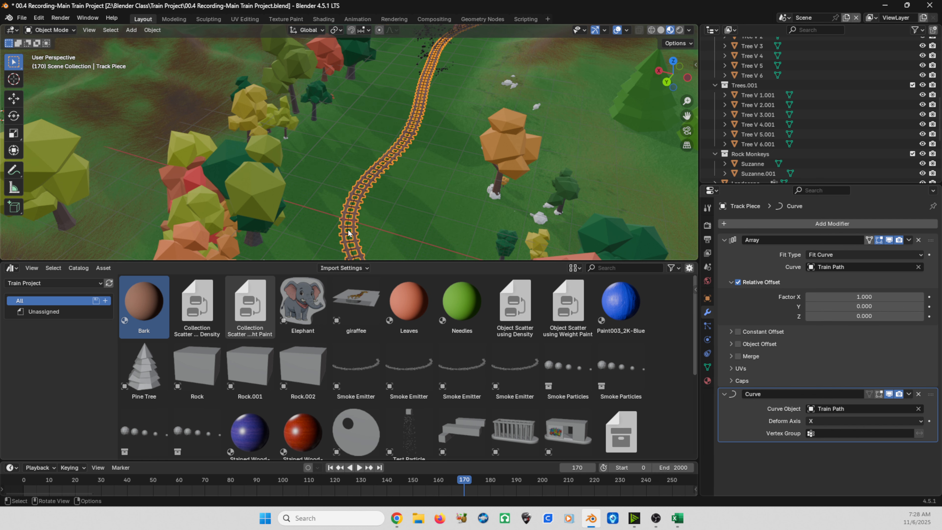
pyautogui.scroll(6, 389, 241)
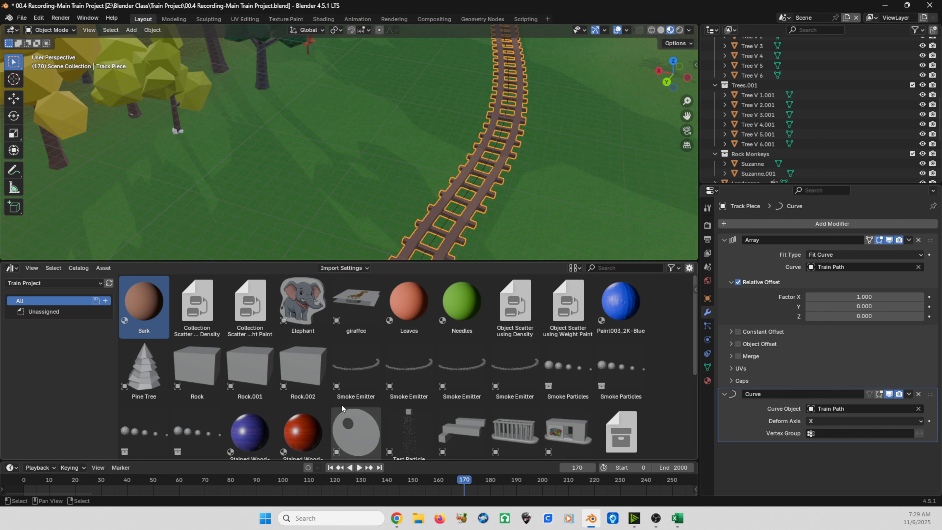
pyautogui.moveTo(408, 307); pyautogui.dragTo(484, 196)
pyautogui.moveTo(484, 197); pyautogui.dragTo(436, 178, button='middle')
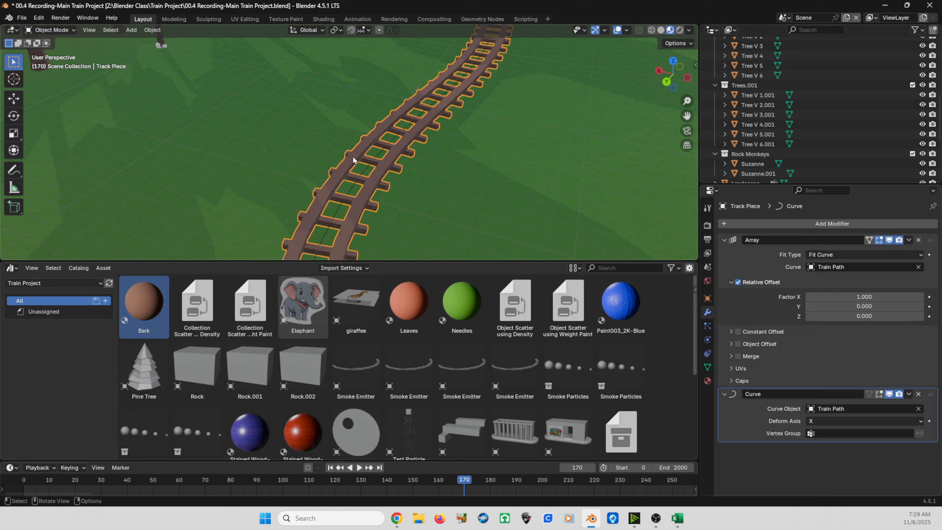
# - Unwrap the Track Piece mesh with Smart UV Project at a 66° angle limit, and return to Object Mode
pyautogui.press('Tab')
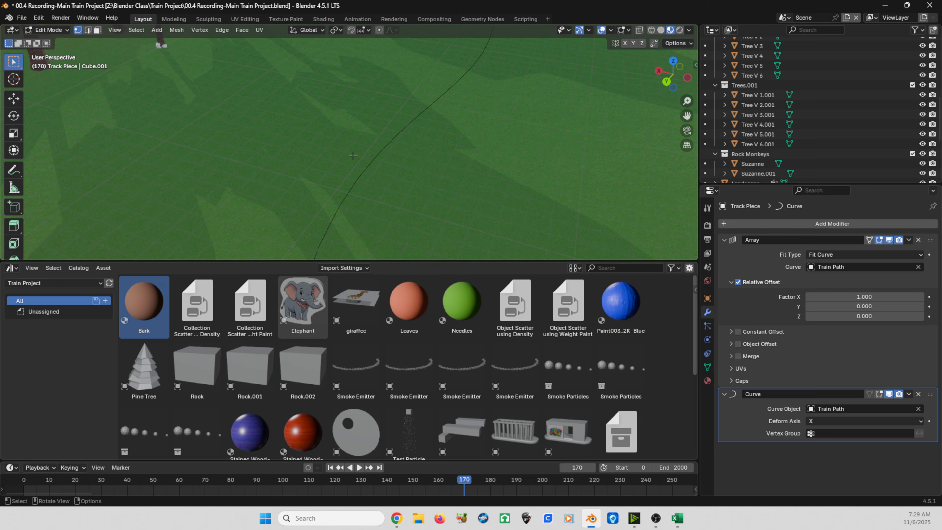
pyautogui.press('u')
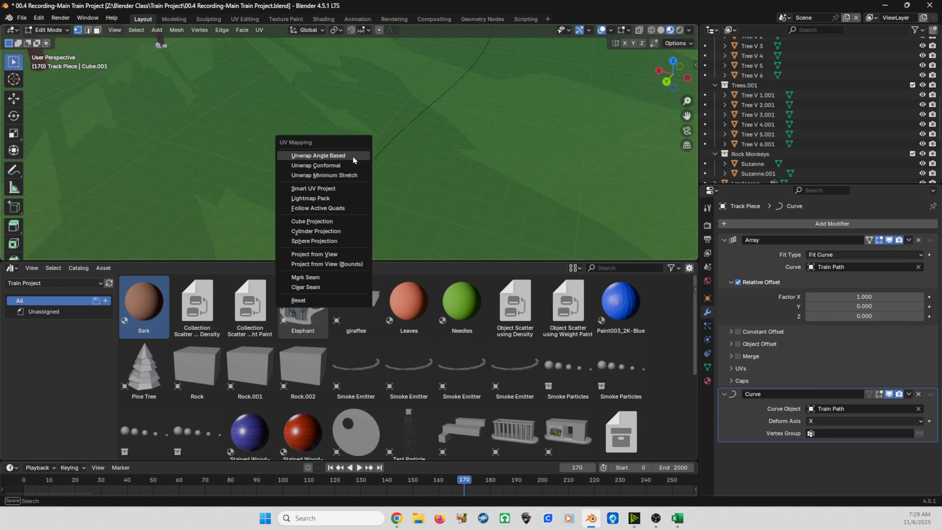
pyautogui.click(340, 188)
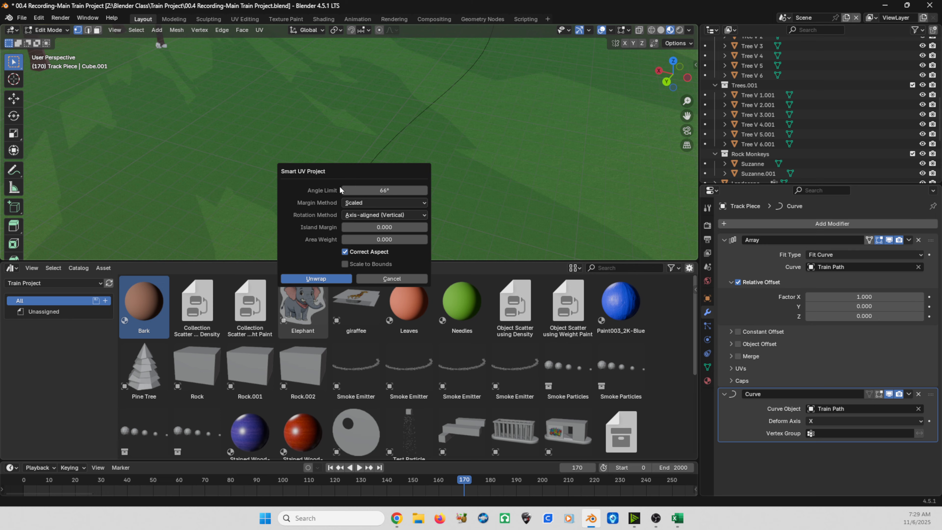
pyautogui.click(321, 280)
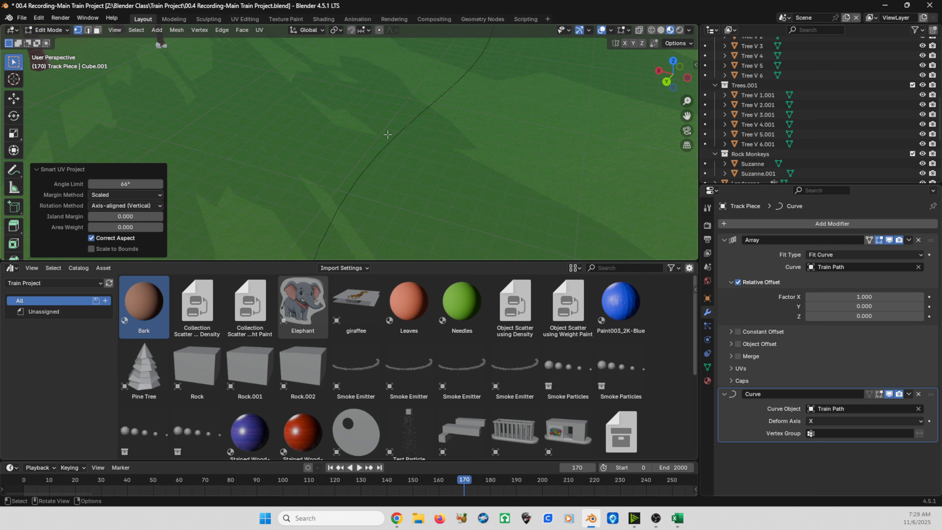
pyautogui.press('Tab')
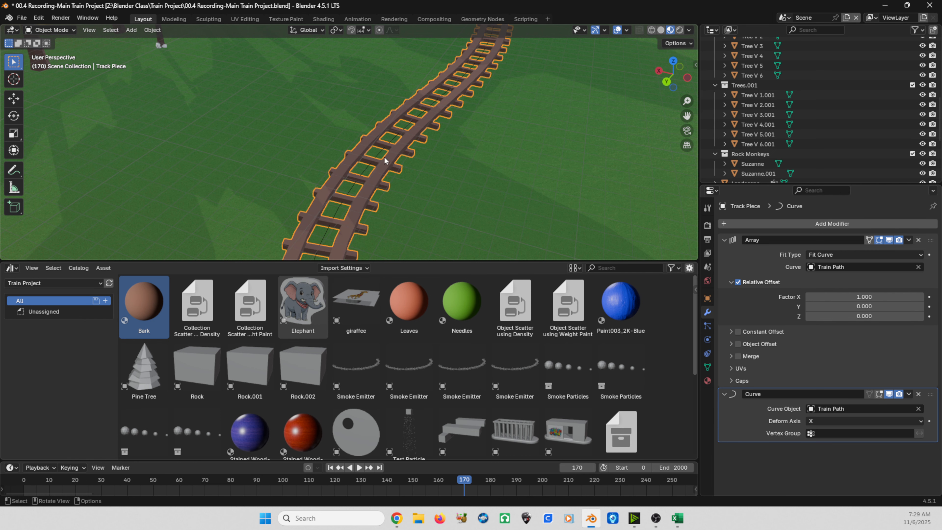
# - Enlarge the 3D viewport over the Asset Browser and bring the whole track loop into view
pyautogui.scroll(-7, 366, 185)
pyautogui.scroll(7, 366, 184)
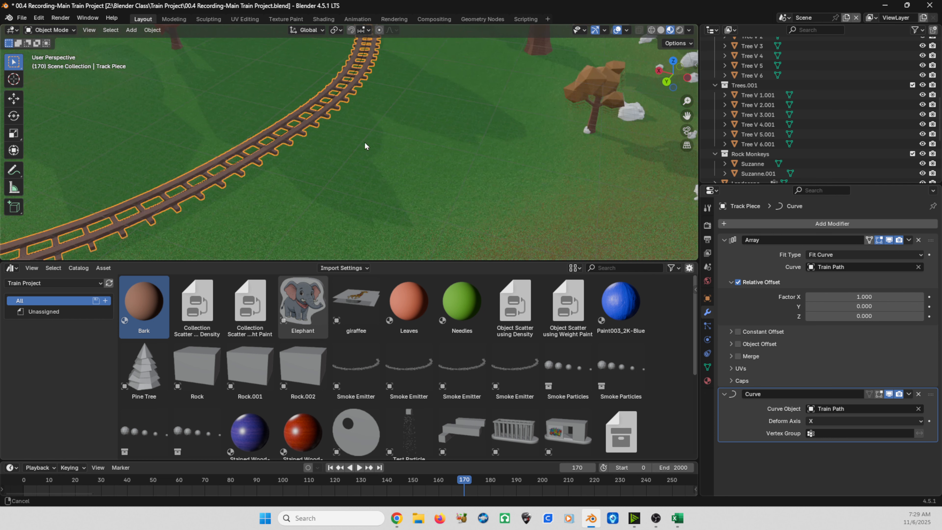
pyautogui.keyDown('shift'); pyautogui.moveTo(348, 134); pyautogui.dragTo(405, 167, button='middle'); pyautogui.keyUp('shift')
pyautogui.scroll(-7, 445, 169)
pyautogui.moveTo(423, 260); pyautogui.dragTo(423, 343)
pyautogui.keyDown('shift'); pyautogui.moveTo(401, 265); pyautogui.dragTo(254, 230, button='middle'); pyautogui.keyUp('shift')
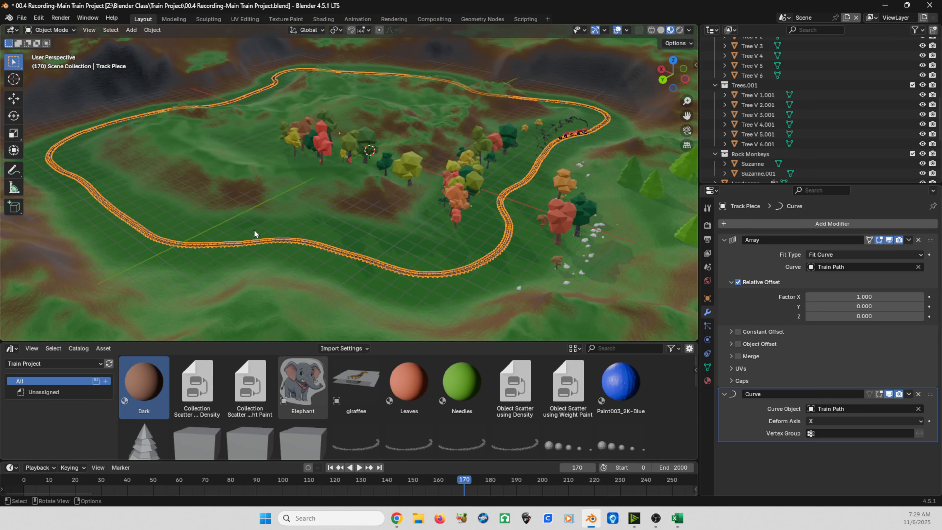